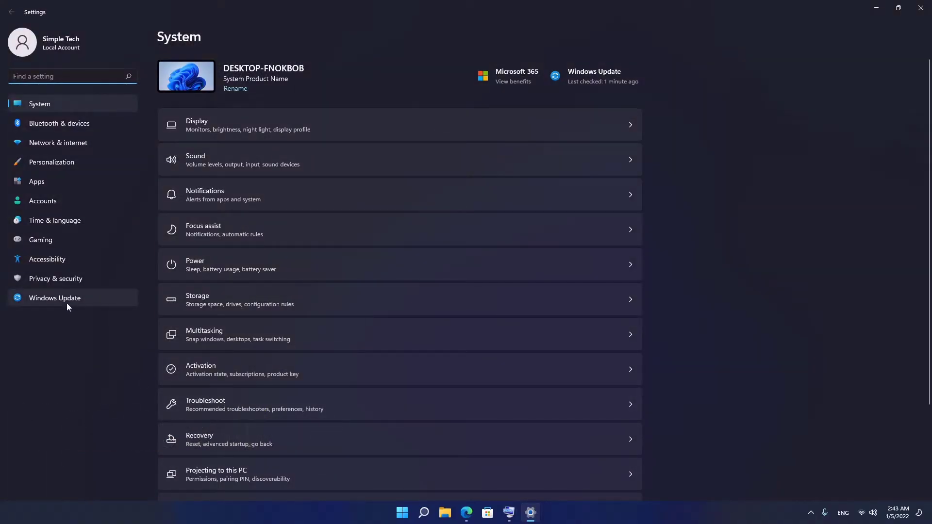
Check for Windows updates and install the optional Advanced Micro Devices Inc. - SecurityDevices - 5.17.0.0 driver update
left_click(65, 302)
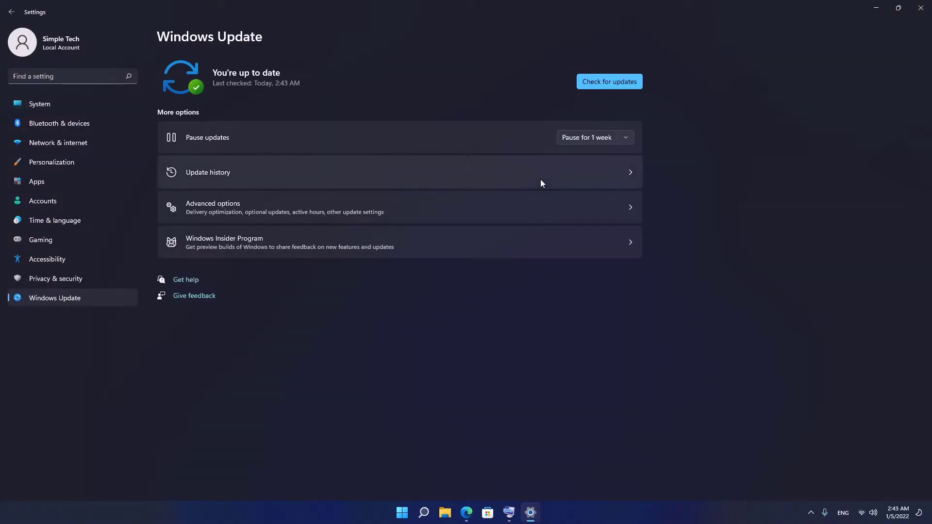
left_click(626, 81)
left_click(286, 204)
left_click(288, 276)
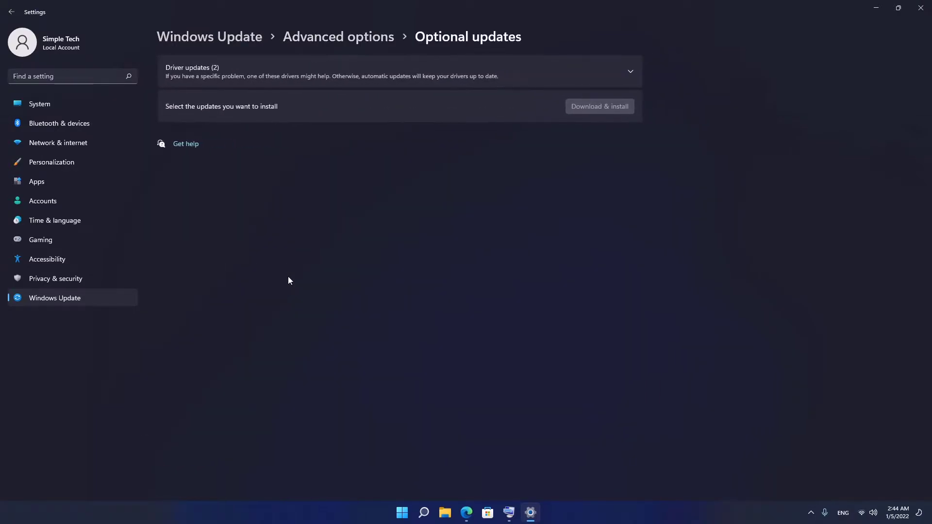
left_click(635, 72)
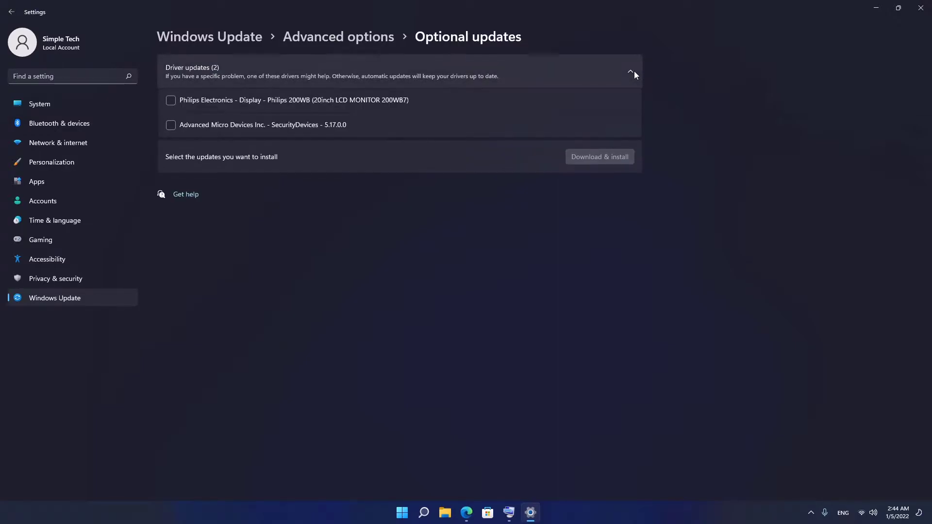
left_click(364, 122)
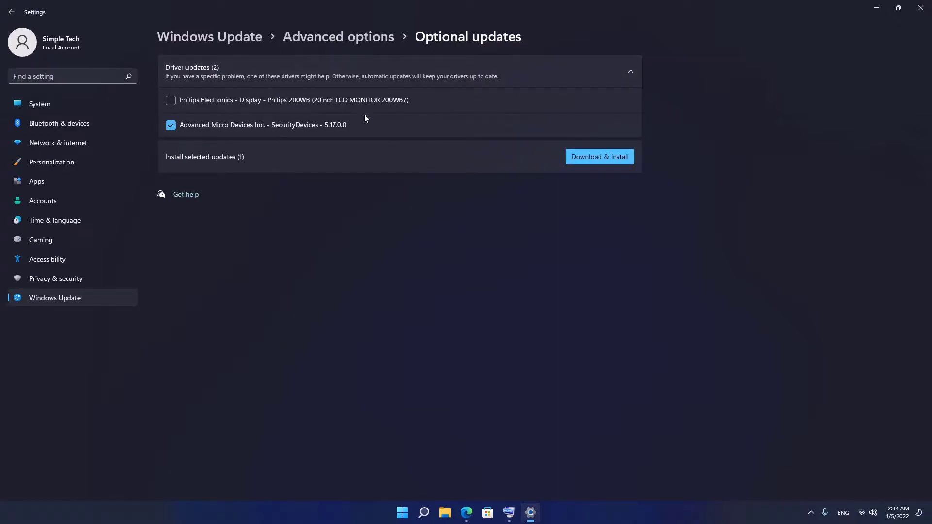
left_click(581, 158)
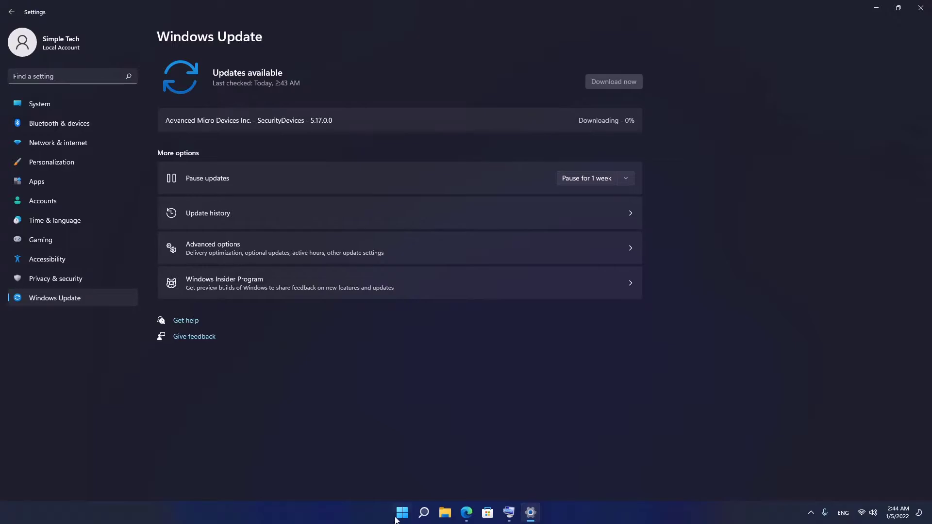
Run a driver update for the NVIDIA GeForce GTX 1650 SUPER display adapter in Device Manager
right_click(403, 517)
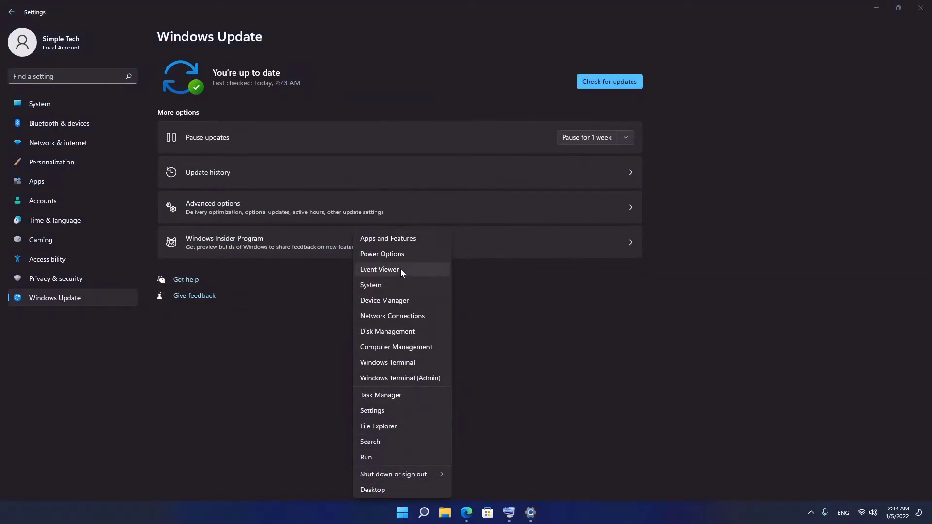
left_click(398, 300)
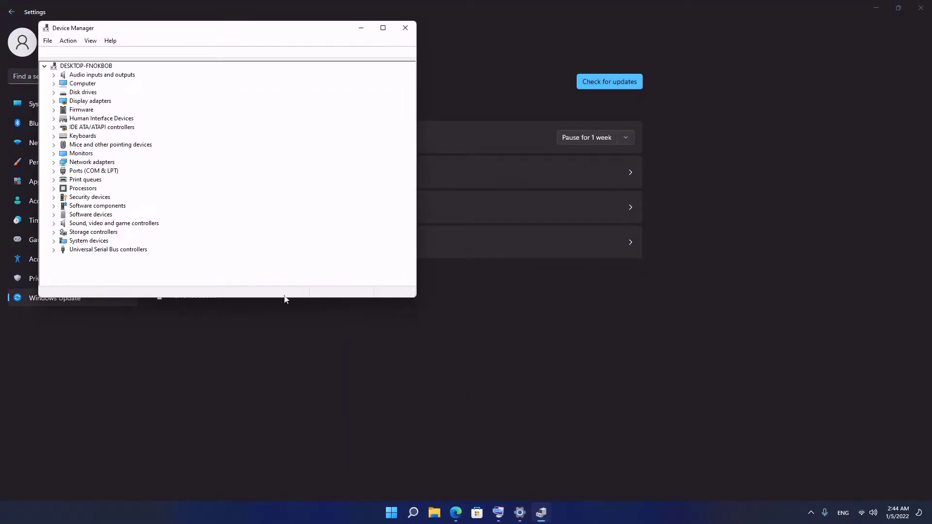
left_click(54, 101)
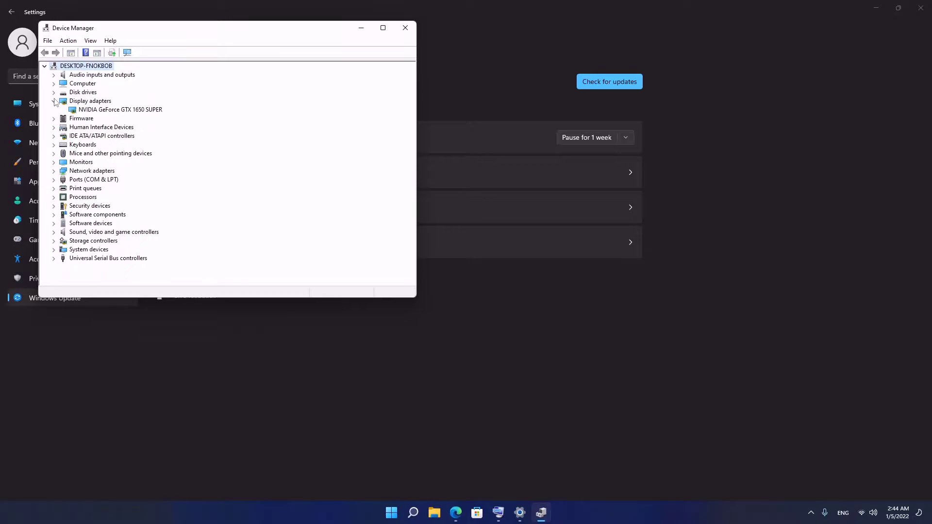
right_click(136, 112)
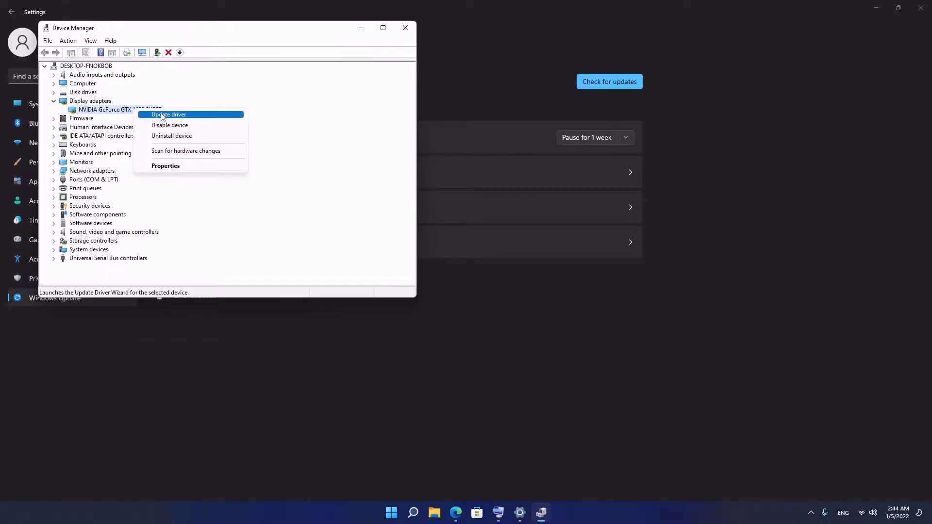
left_click(153, 115)
left_click(200, 145)
left_click(359, 272)
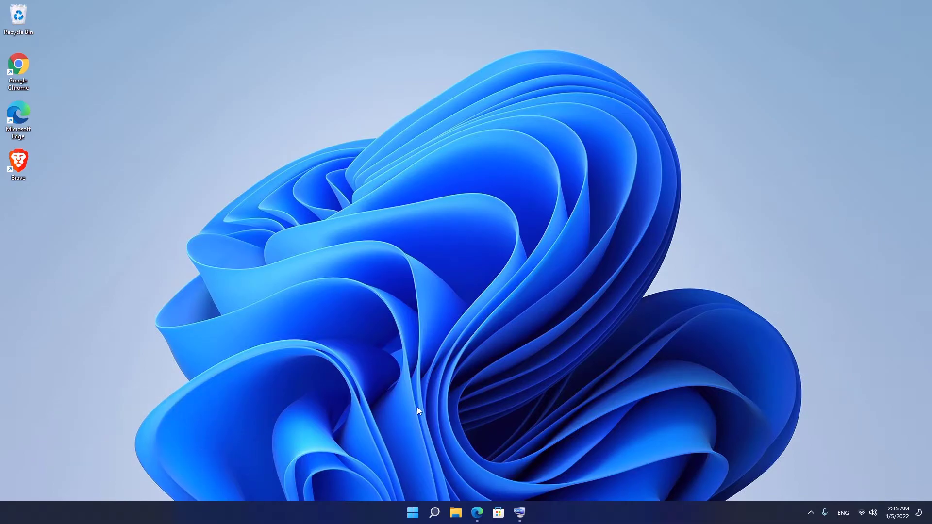
Switch to Task Manager and review the programs that launch at startup
key("super+x")
left_click(399, 394)
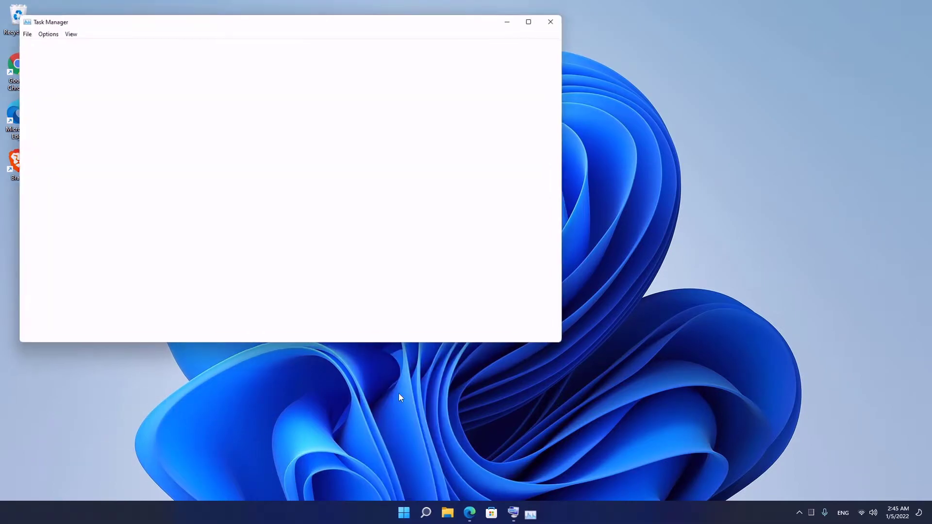
left_click(135, 44)
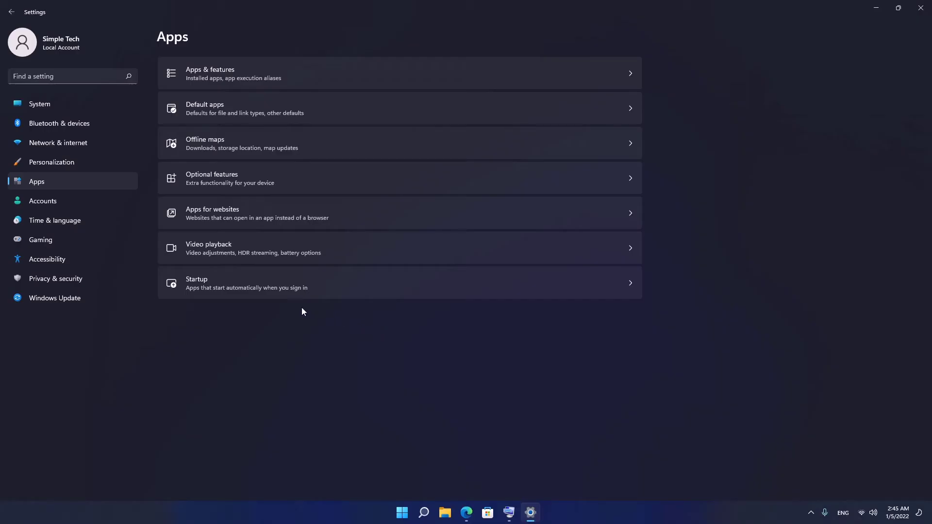
Disable Glarysoft mhtray and Microsoft Edge as startup apps in the Windows Settings
left_click(259, 284)
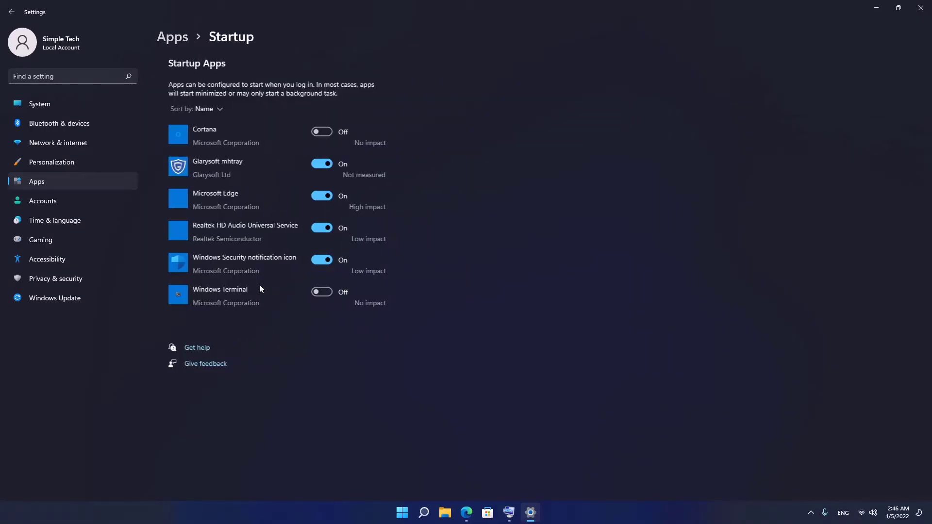
left_click(314, 167)
left_click(307, 196)
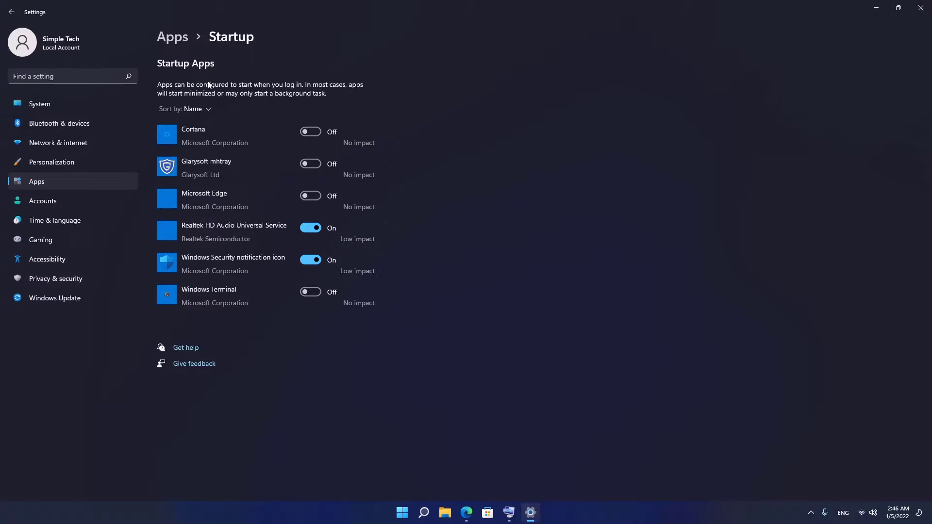
Set the background permission of the installed Groove Music app to Never
left_click(169, 38)
left_click(438, 88)
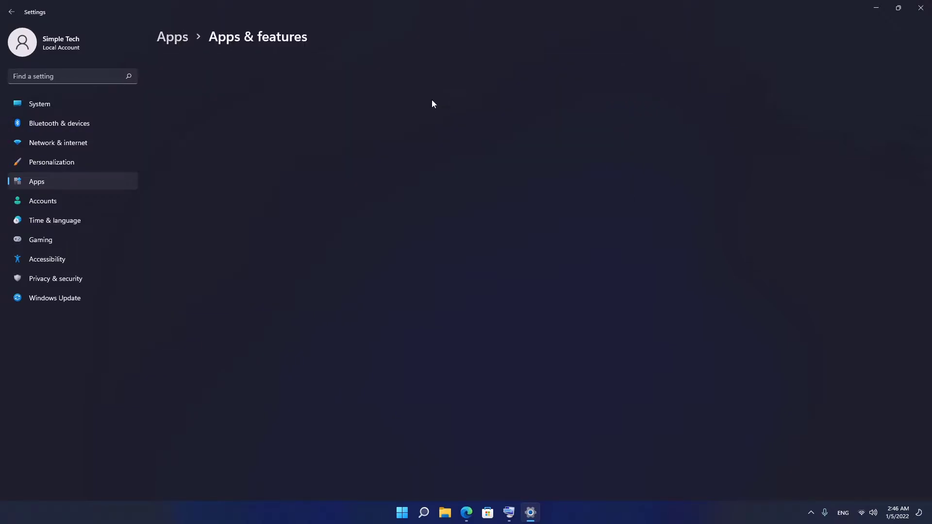
scroll(408, 278, "down", 5)
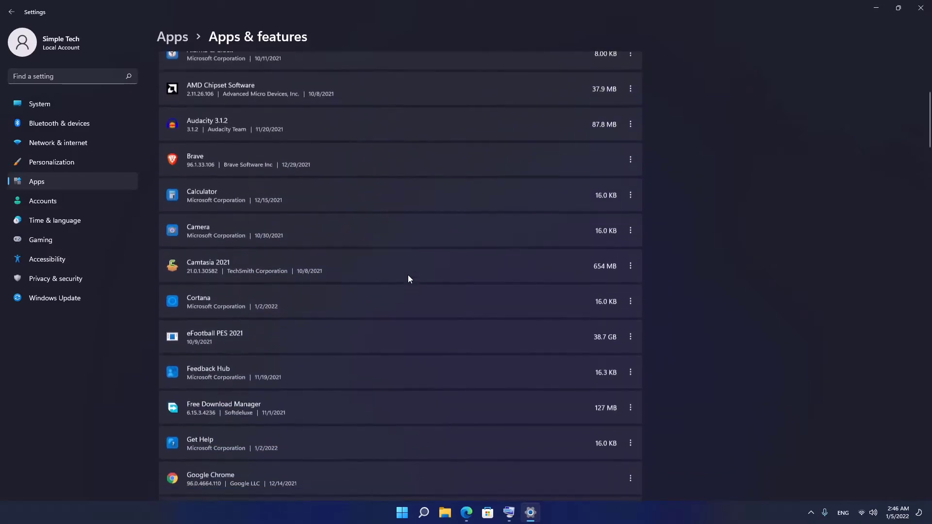
scroll(408, 276, "down", 1)
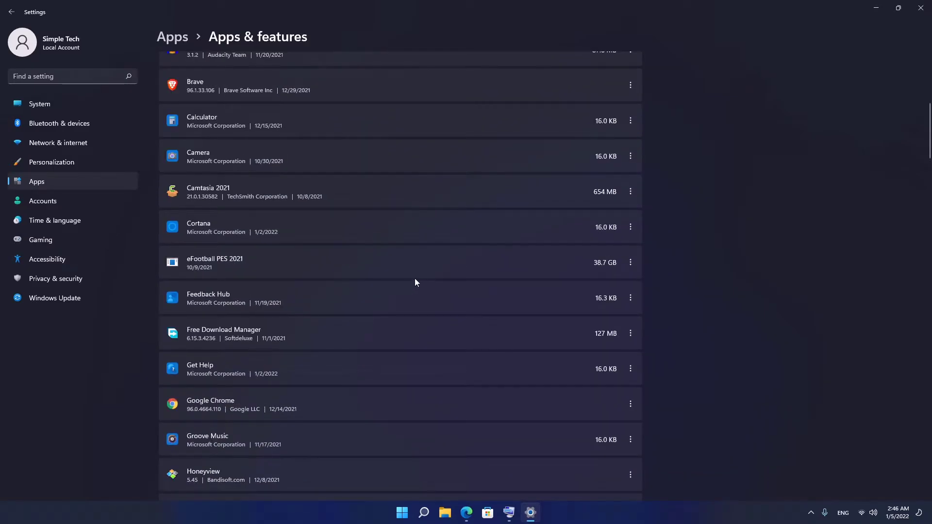
scroll(471, 287, "down", 2)
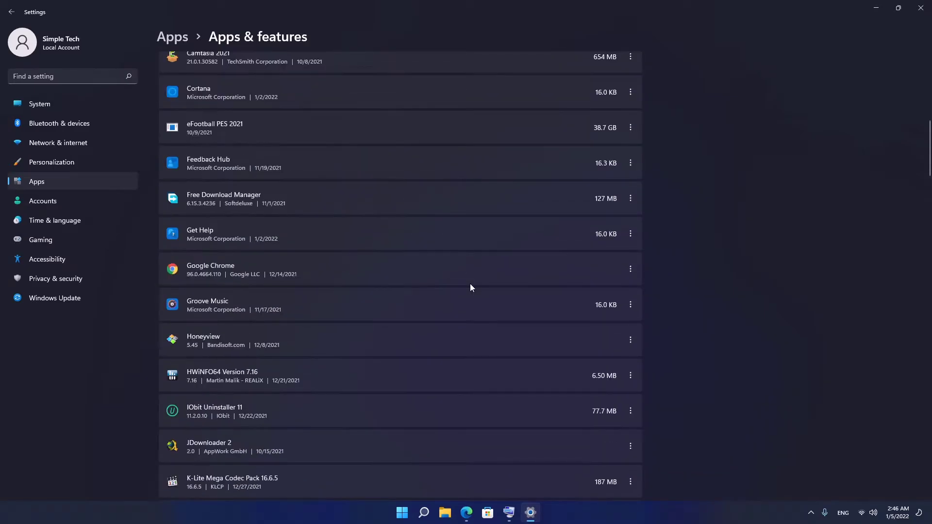
left_click(631, 304)
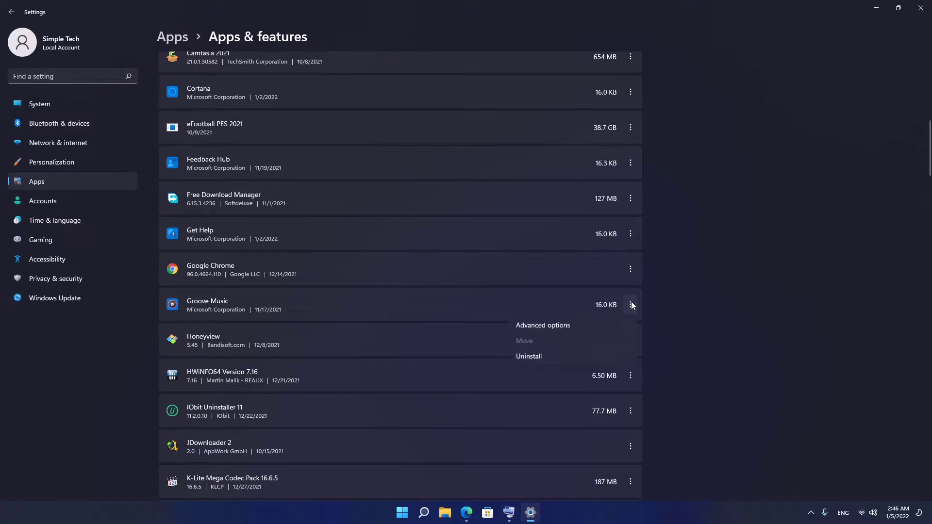
left_click(543, 325)
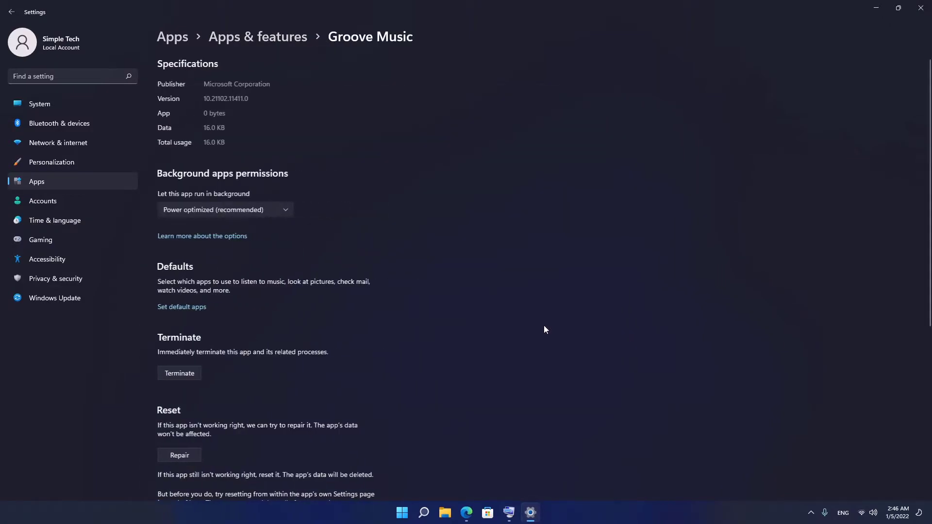
left_click(260, 205)
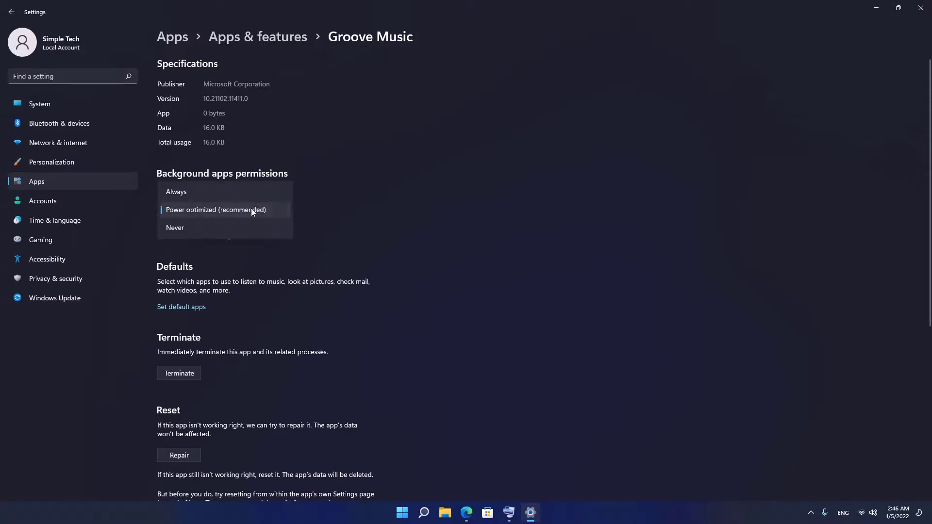
left_click(225, 228)
Set the background permission of the installed Mail and Calendar app to Never
left_click(258, 37)
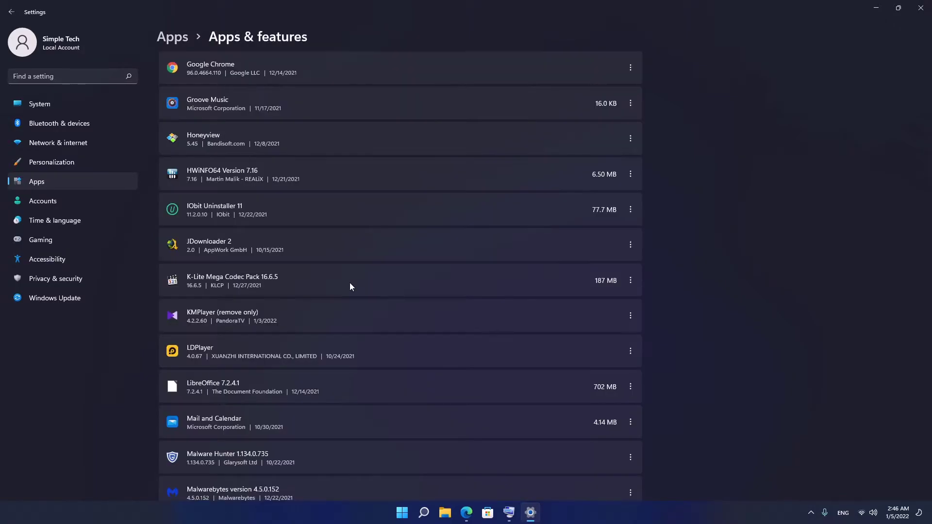
scroll(350, 283, "down", 3)
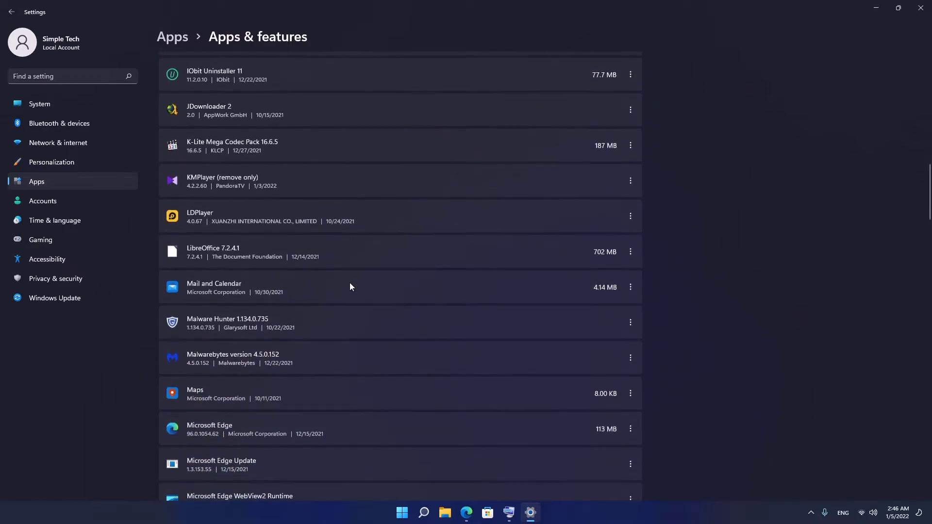
left_click(630, 287)
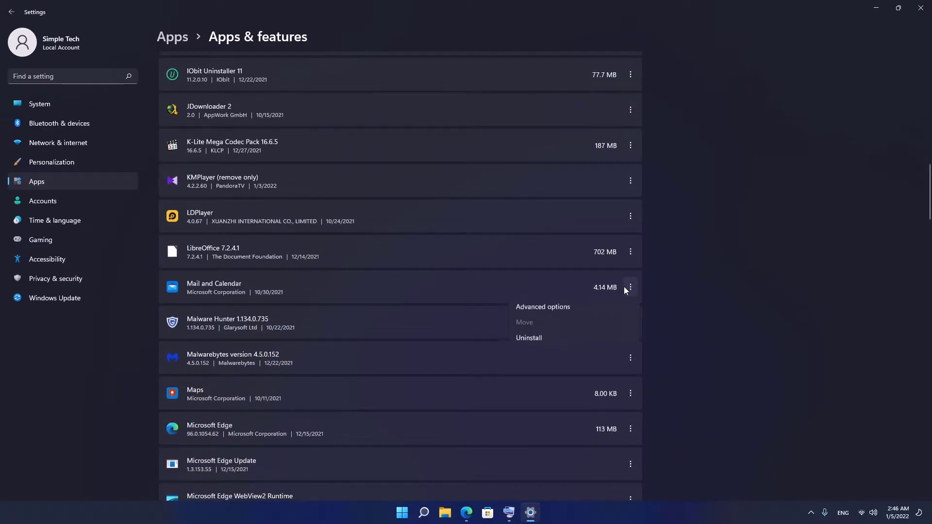
left_click(544, 308)
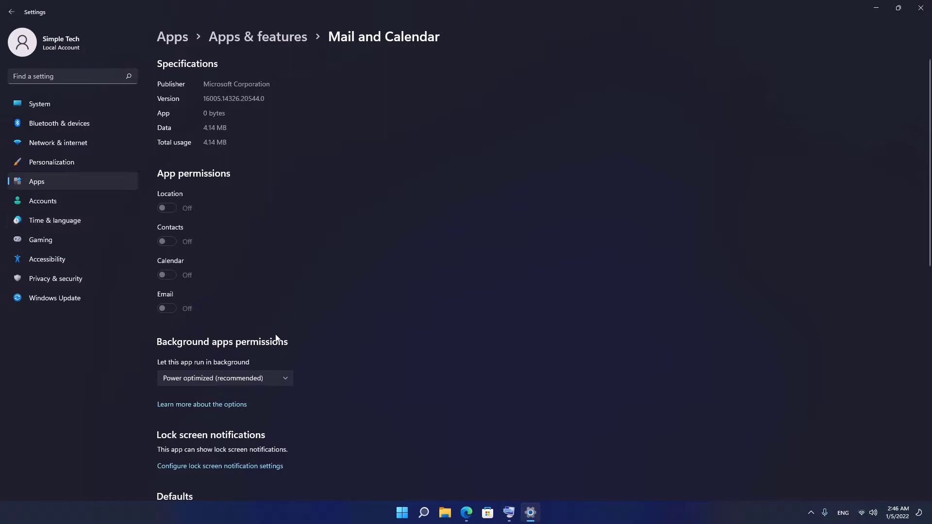
left_click(242, 379)
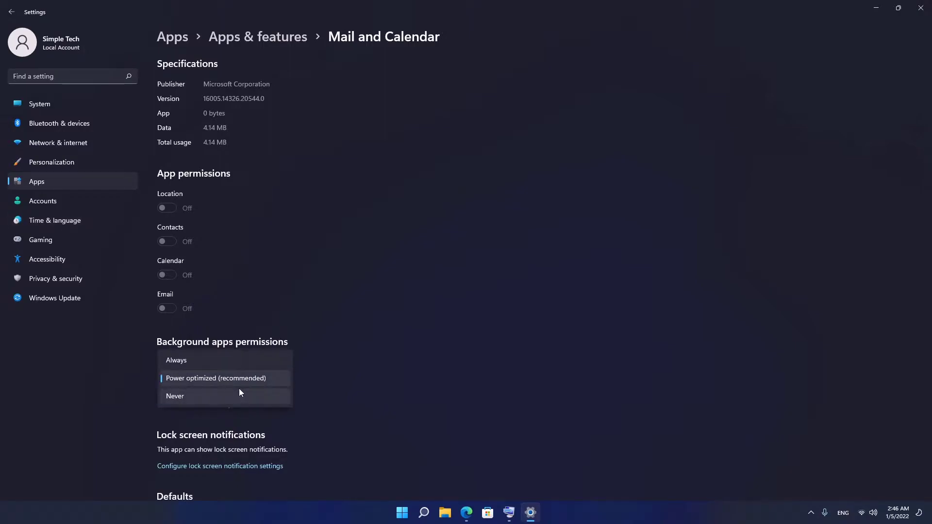
left_click(239, 389)
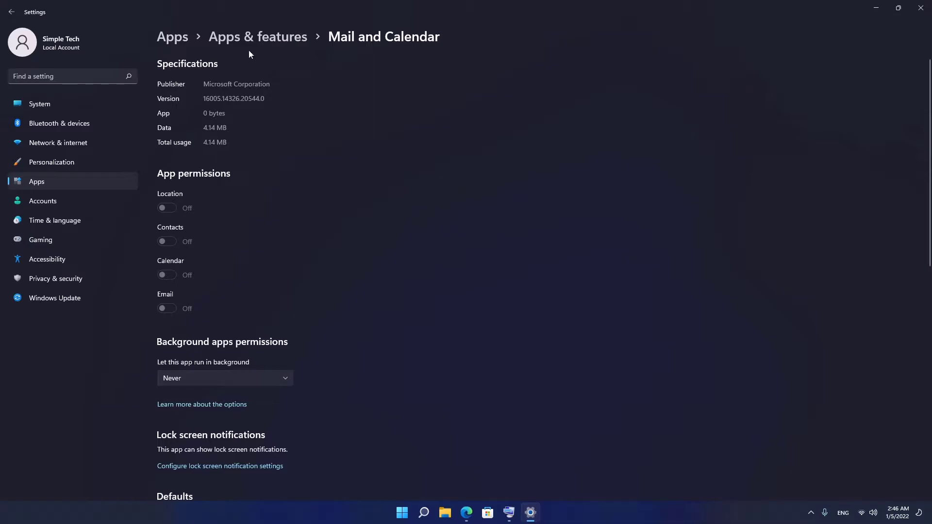
Look through the installed apps for unnecessary ones and check the uninstall option of Microsoft News
left_click(286, 37)
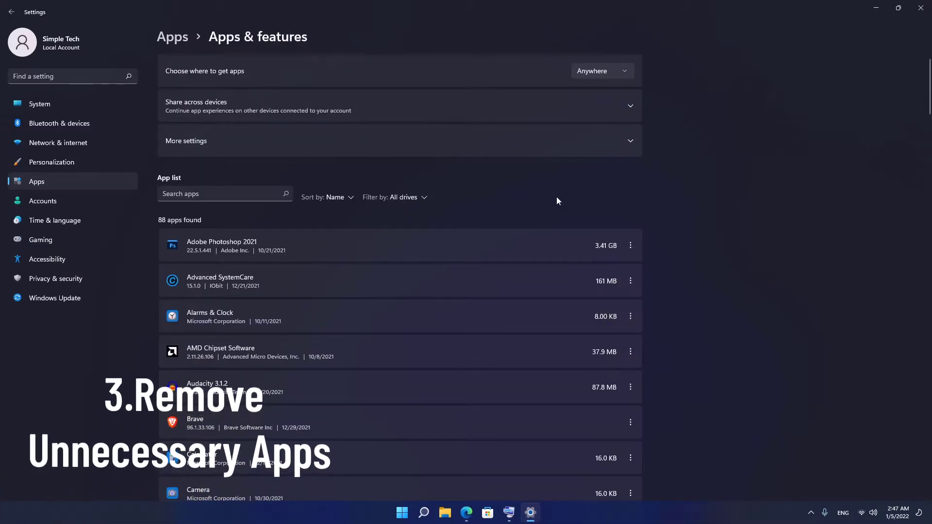
scroll(556, 201, "down", 5)
scroll(556, 204, "down", 5)
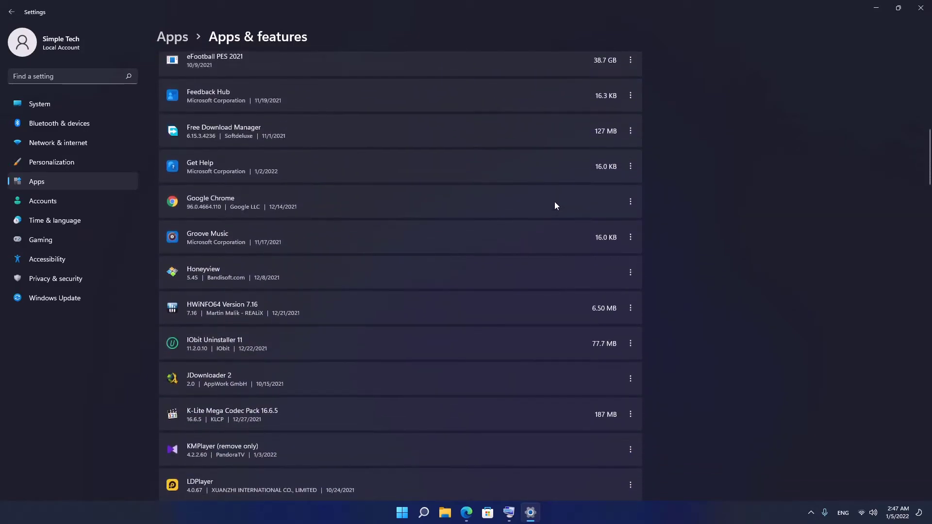
scroll(556, 205, "down", 10)
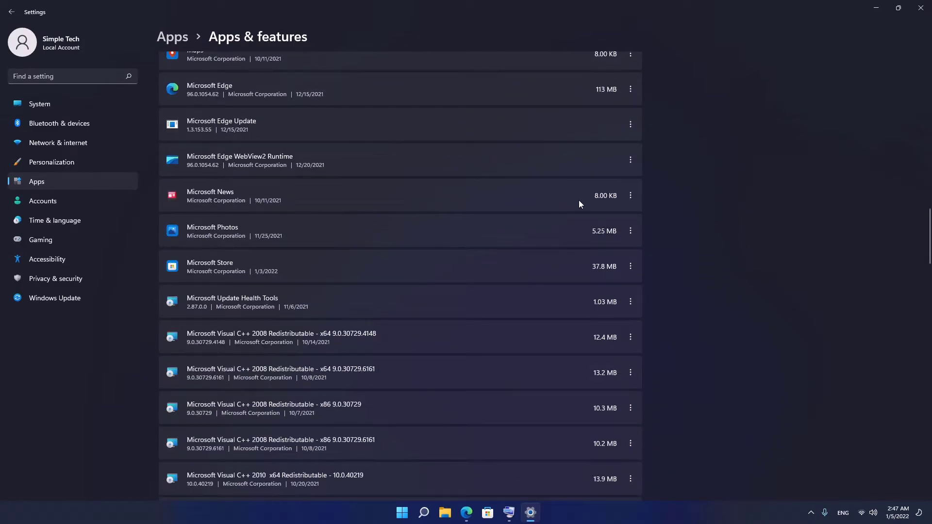
left_click(633, 234)
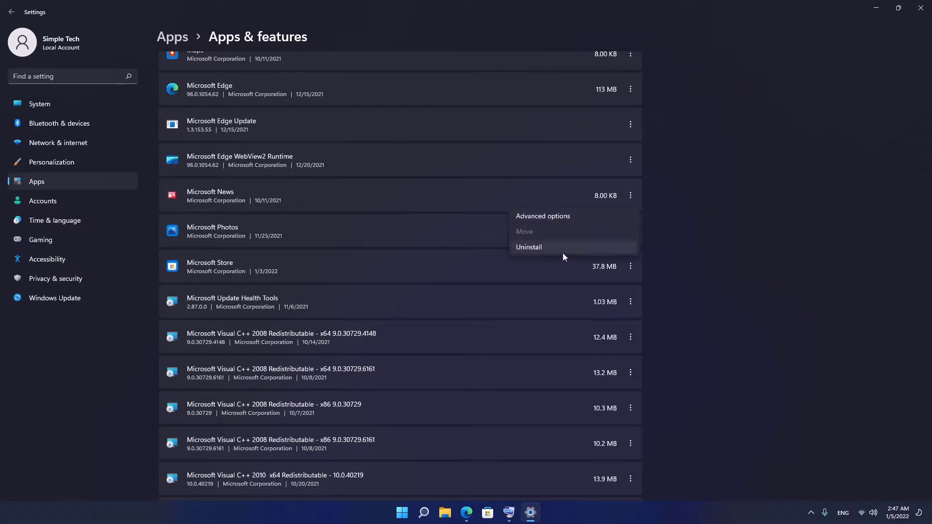
left_click(674, 255)
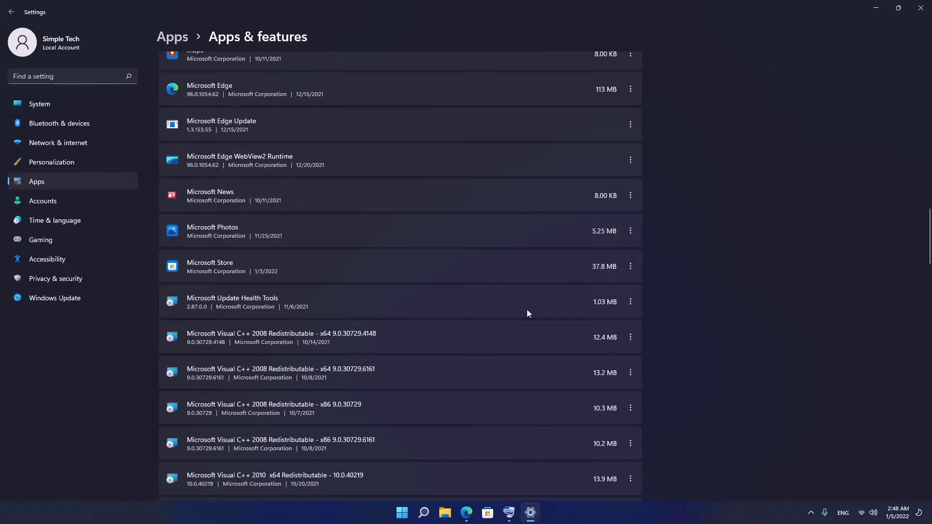
Switch to Microsoft Edge and open the Portable App Directory on PortableApps.com
left_click(466, 513)
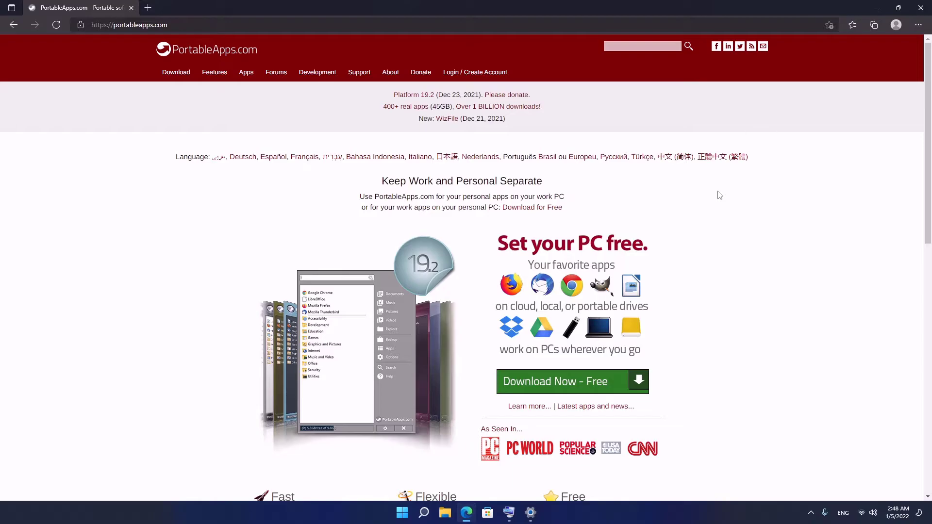
left_click(597, 251)
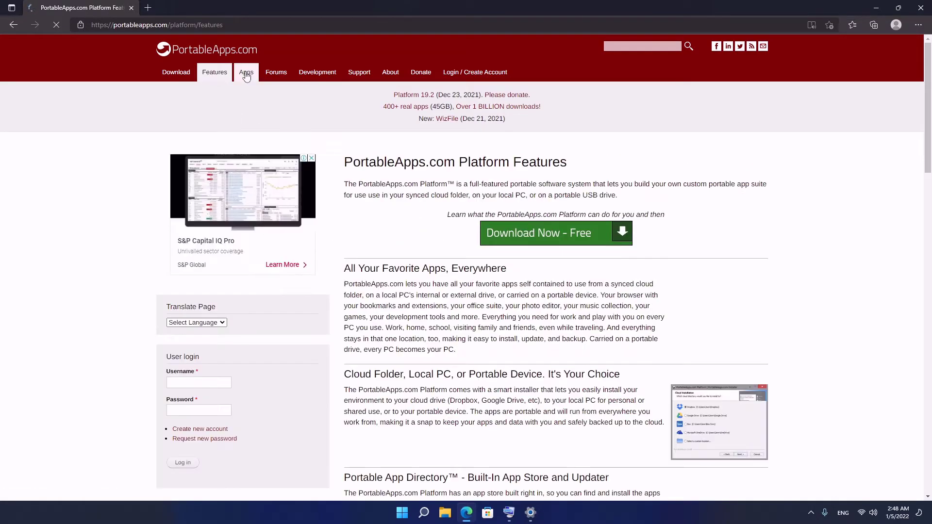
left_click(246, 75)
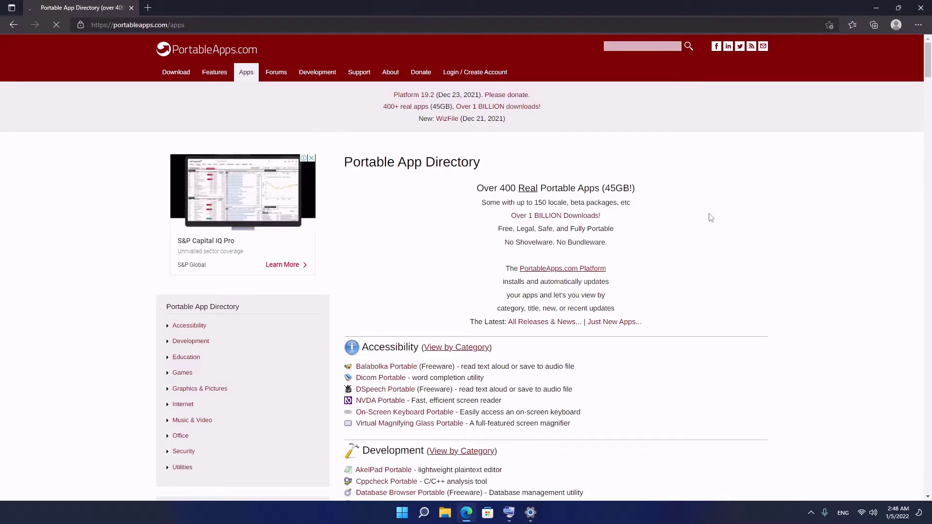
Browse the categories of the Portable App Directory for lightweight alternatives
scroll(488, 292, "down", 20)
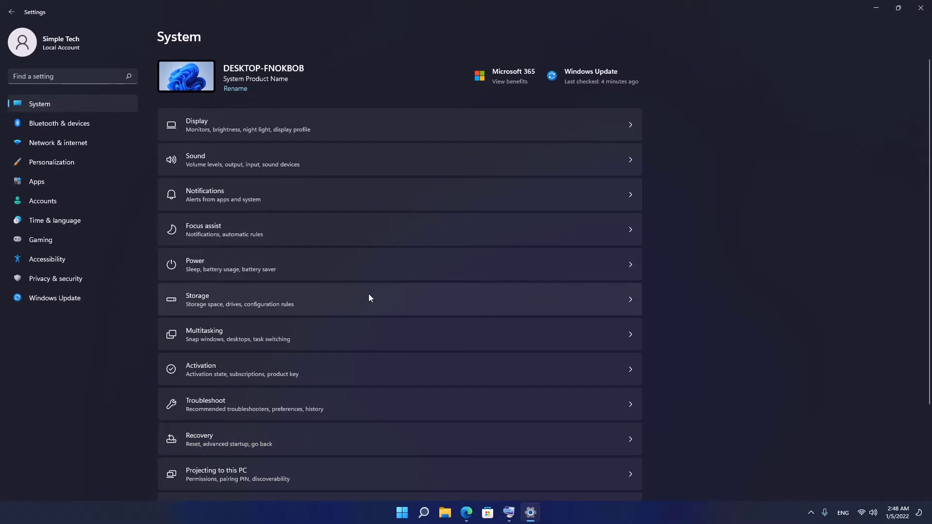
Open Storage Sense in the Windows Settings storage page and check the schedule options for deleting recycle bin files
left_click(381, 304)
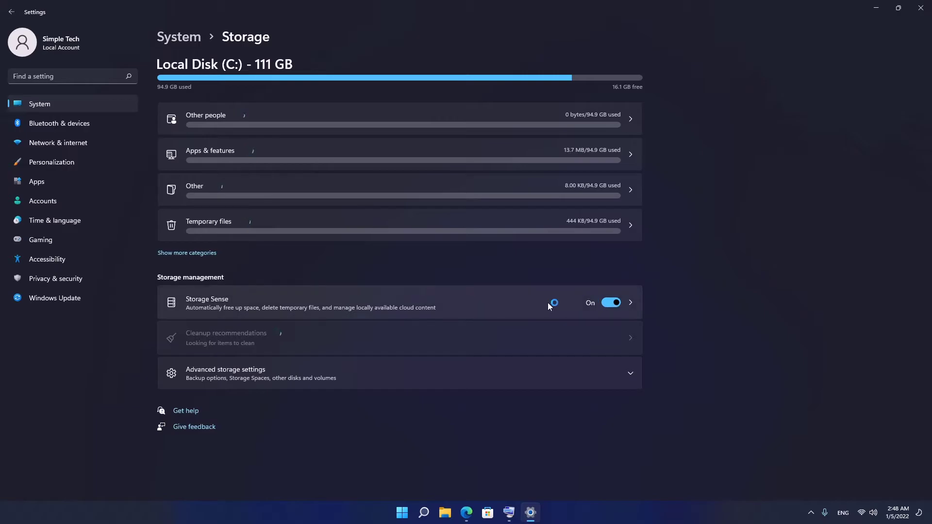
left_click(441, 313)
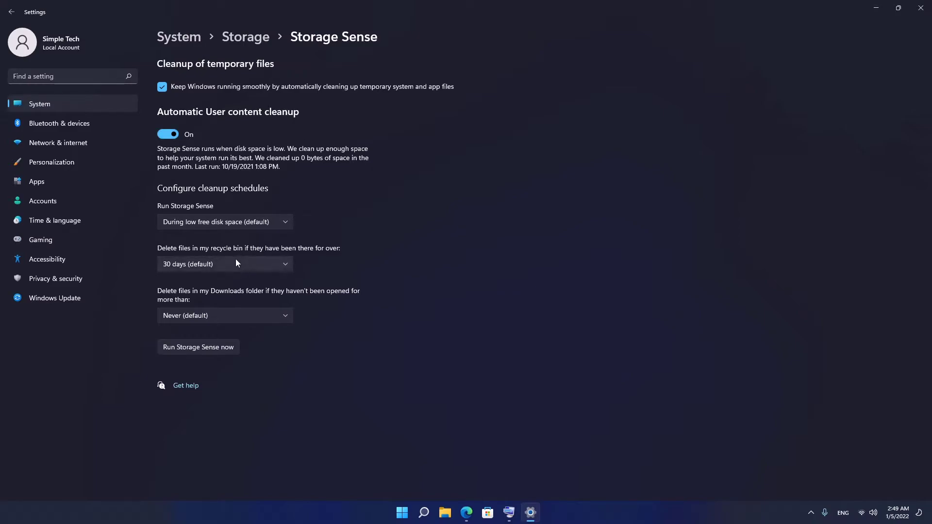
left_click(222, 263)
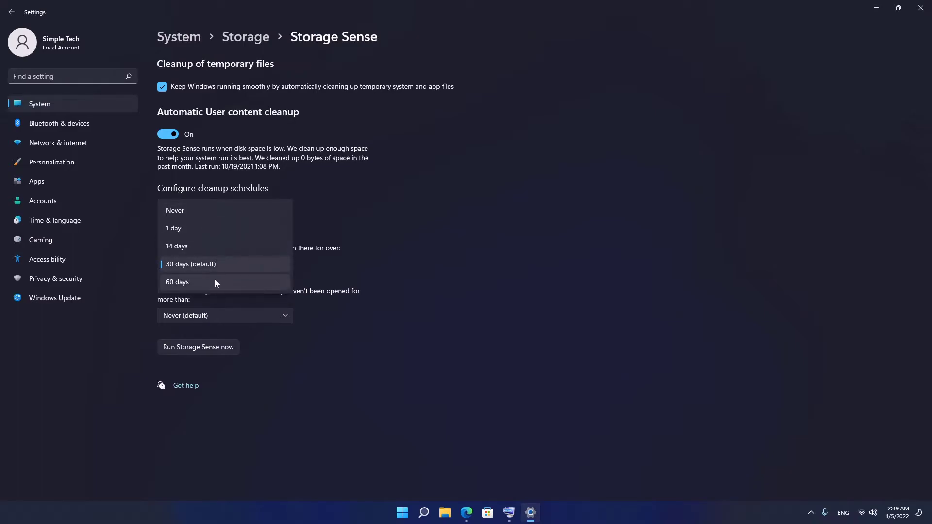
left_click(460, 241)
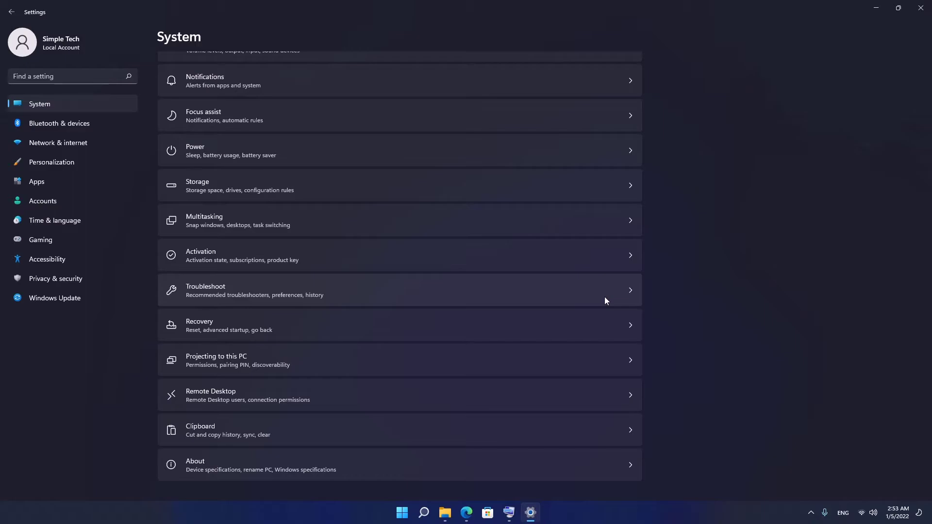
Open the core isolation details in the Device security area of Windows Security
left_click(34, 280)
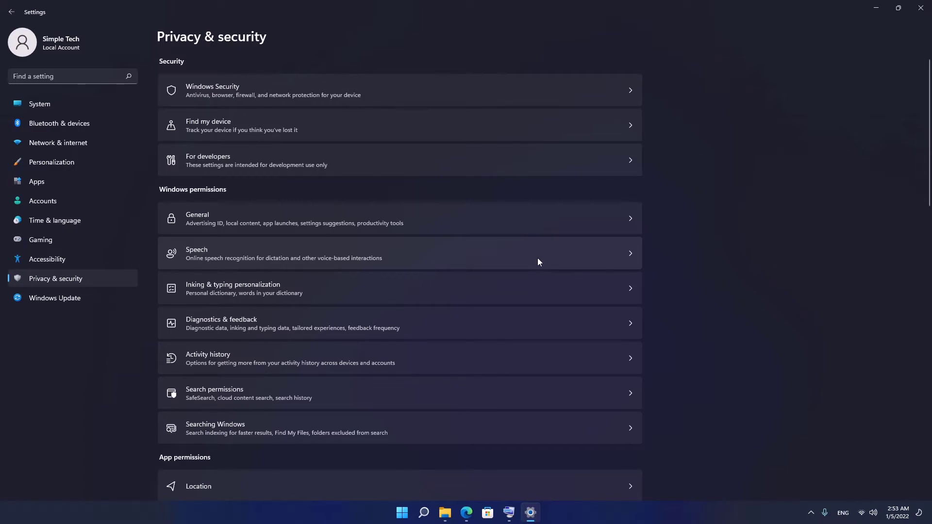
left_click(301, 97)
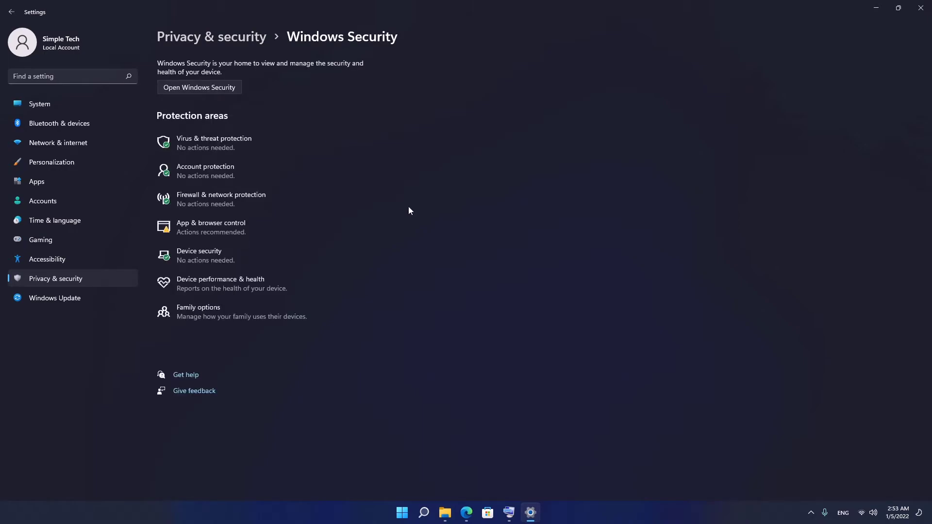
left_click(199, 257)
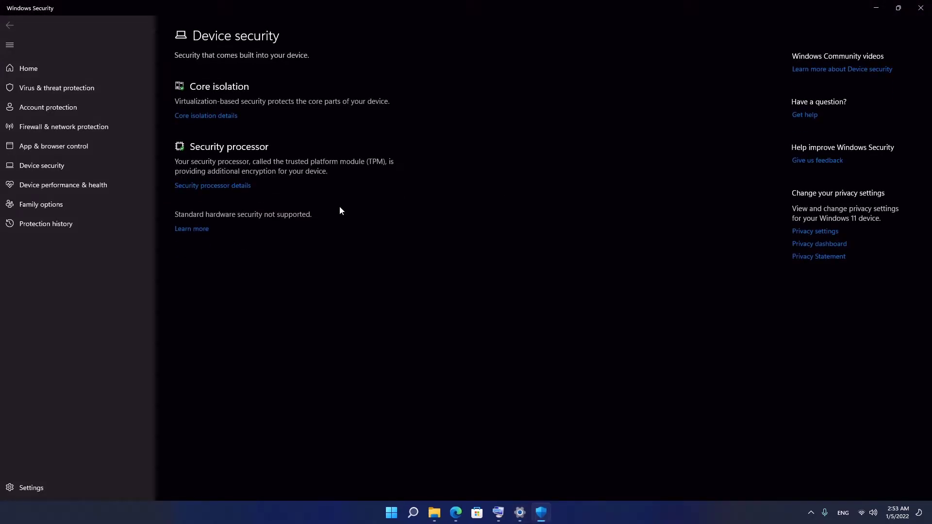
left_click(215, 118)
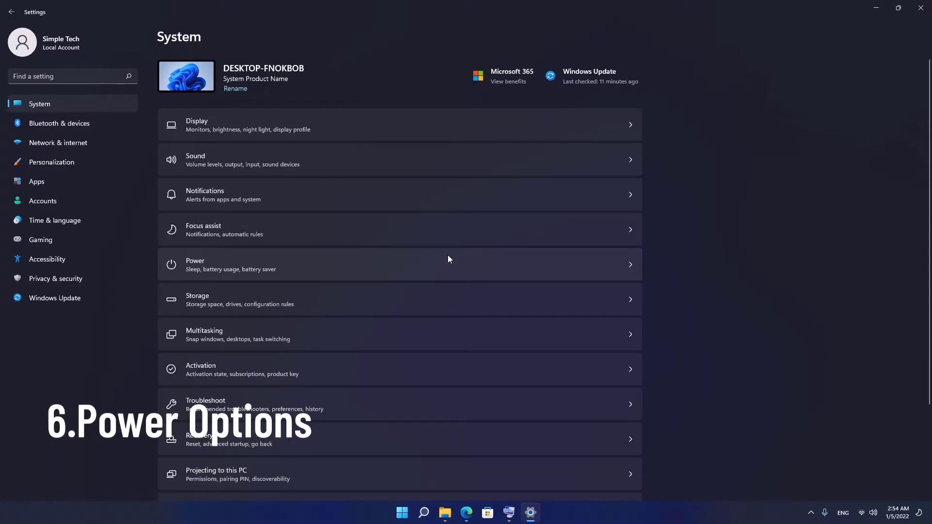
Check the screen and sleep options in the system power settings and show the additional plans in Power Options
left_click(329, 259)
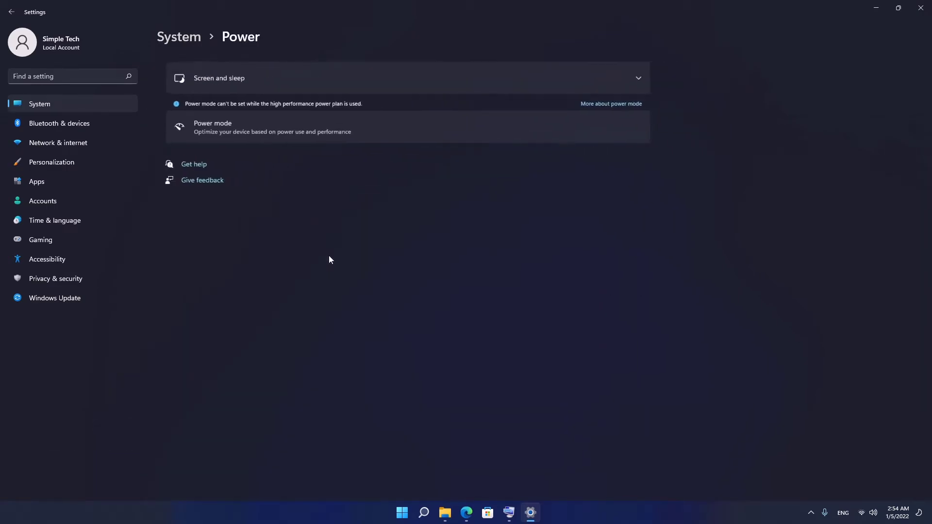
left_click(629, 77)
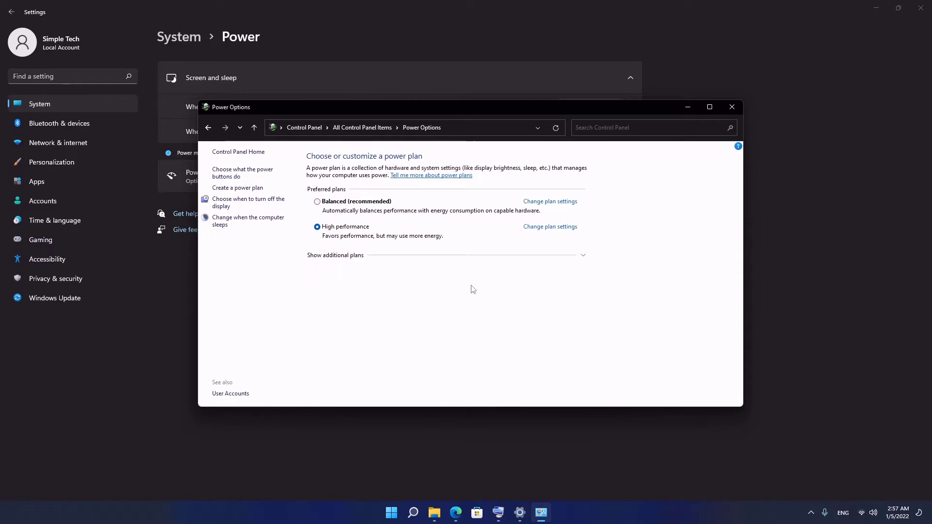
left_click(583, 256)
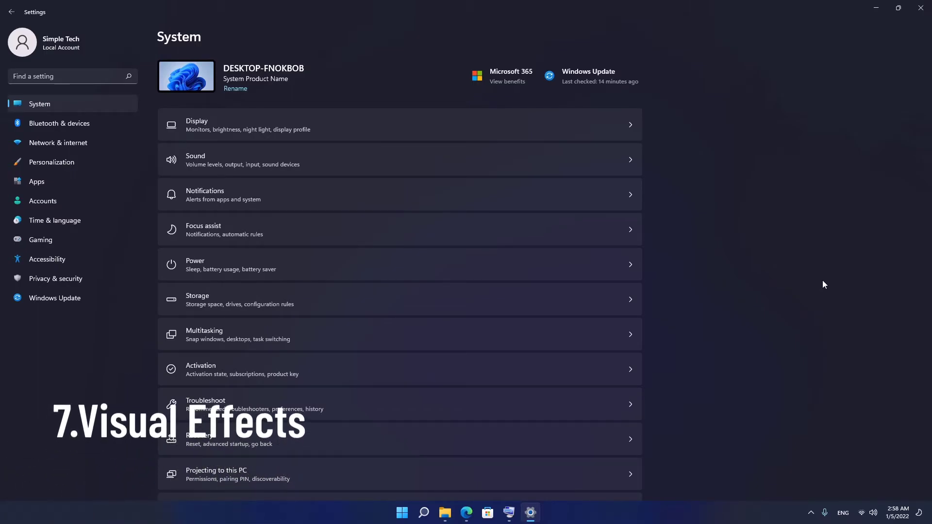
Turn off transparency effects and animation effects in the Accessibility visual effects settings
left_click(72, 264)
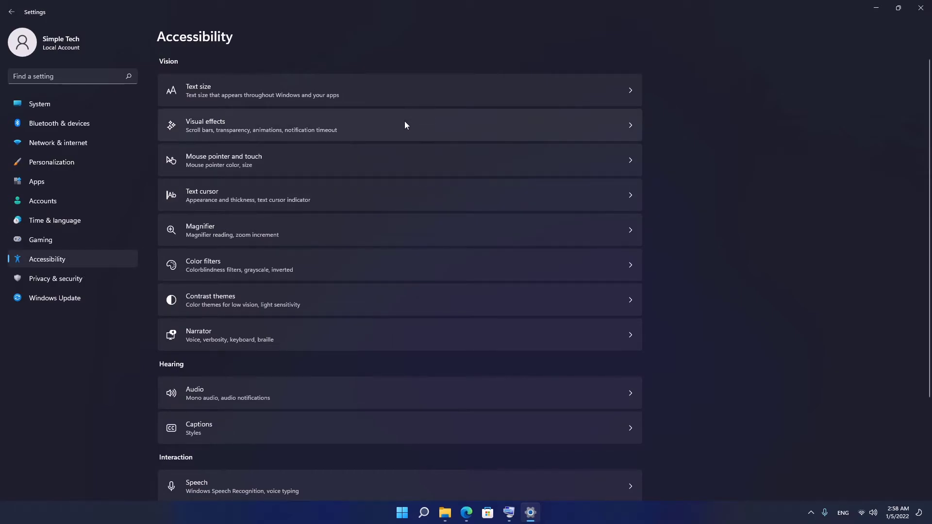
left_click(354, 122)
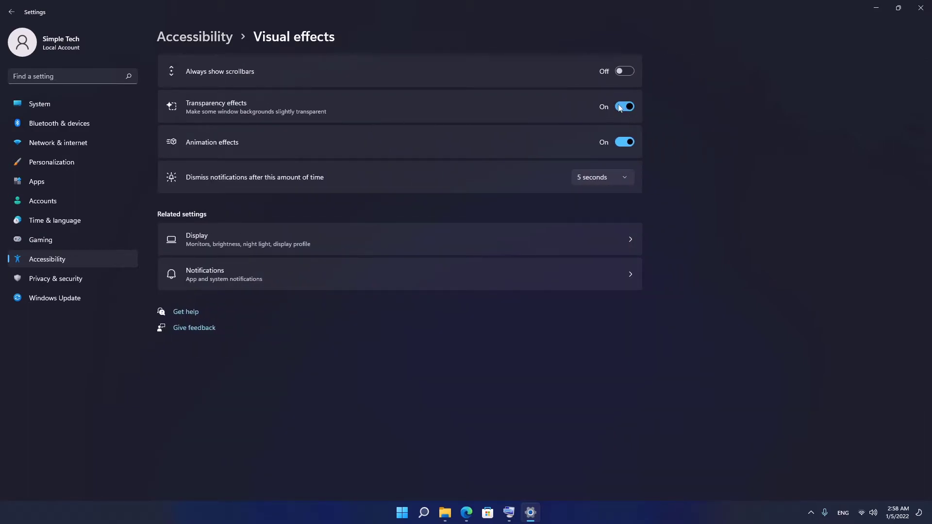
left_click(625, 109)
left_click(627, 143)
Open the advanced system settings and set the performance visual effects to Adjust for best performance
key("super+s")
type("advan")
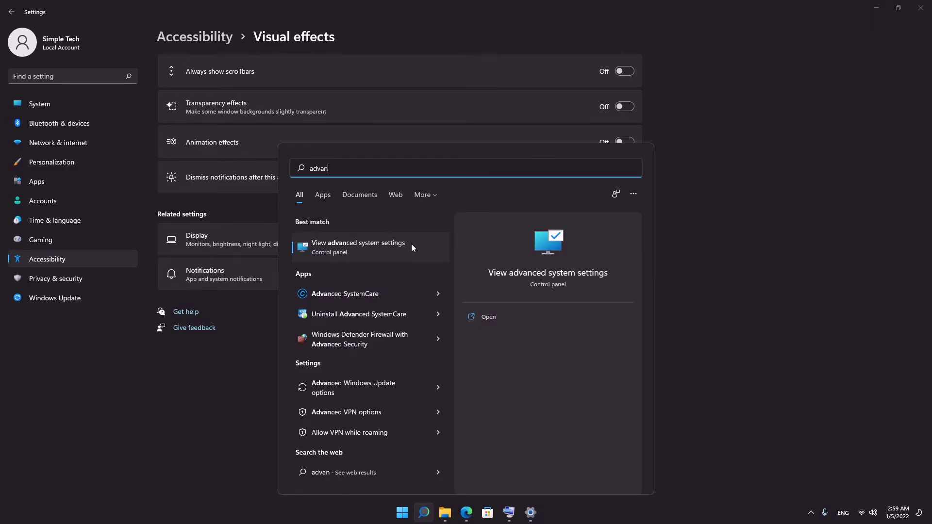
left_click(374, 247)
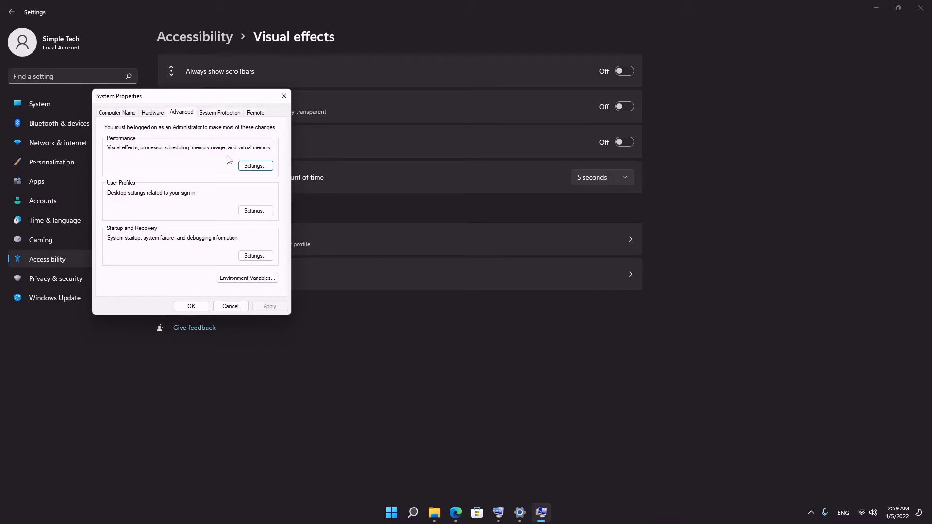
left_click(261, 168)
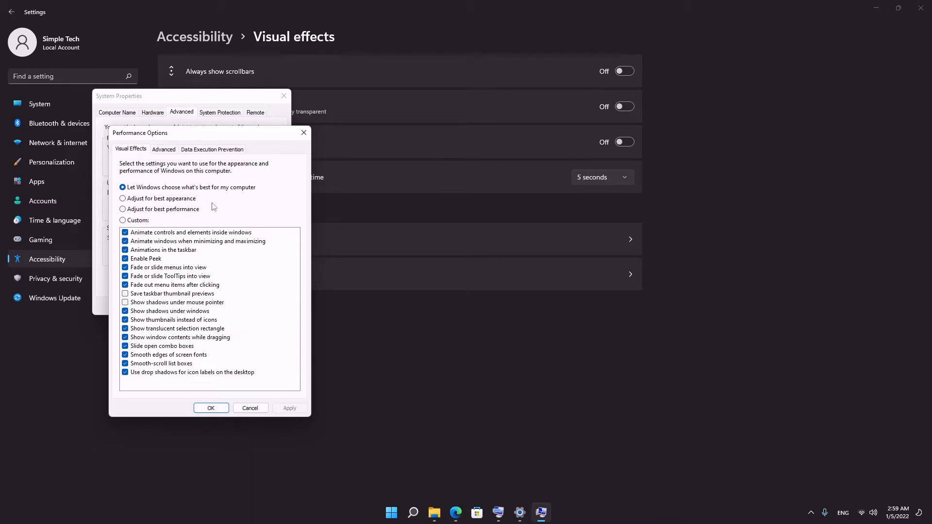
left_click(177, 209)
left_click(292, 408)
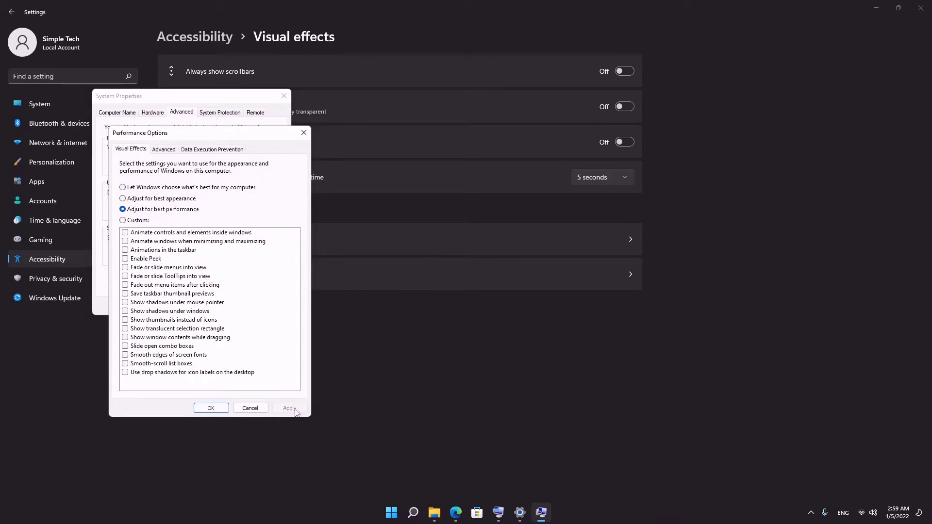
left_click(212, 408)
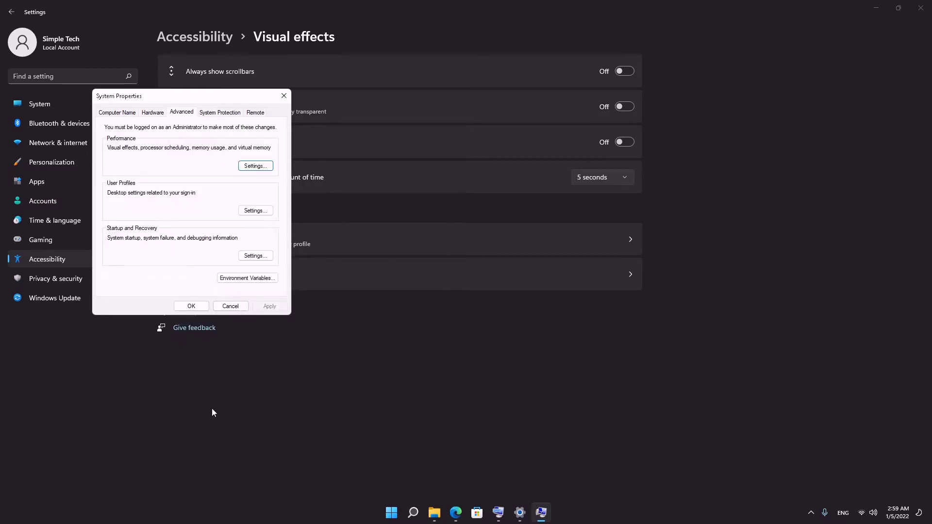
left_click(191, 306)
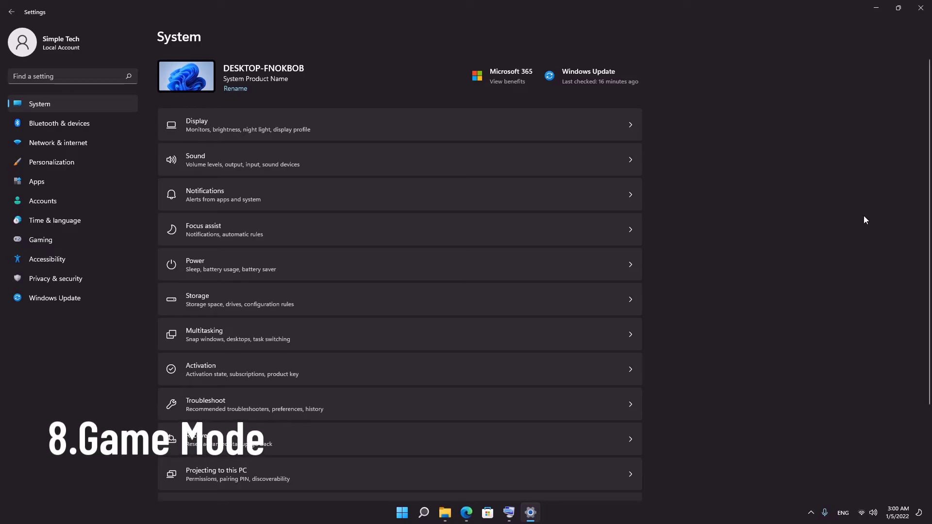
Check the Xbox Game Bar controller option in the Gaming settings and toggle Game Mode
left_click(34, 241)
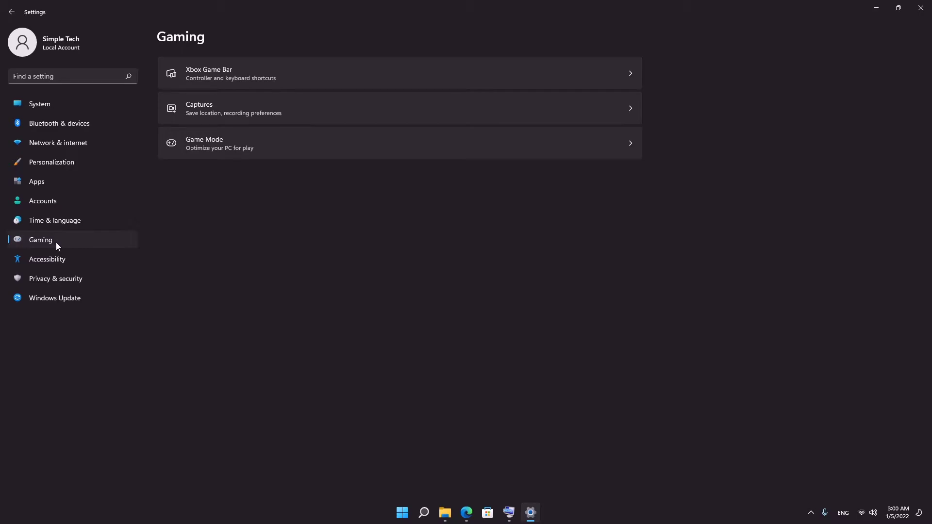
left_click(231, 71)
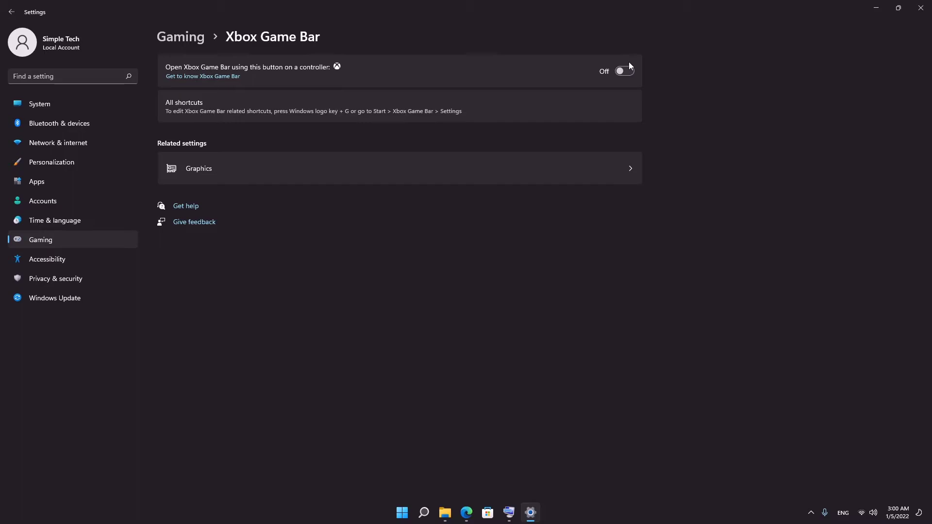
left_click(183, 39)
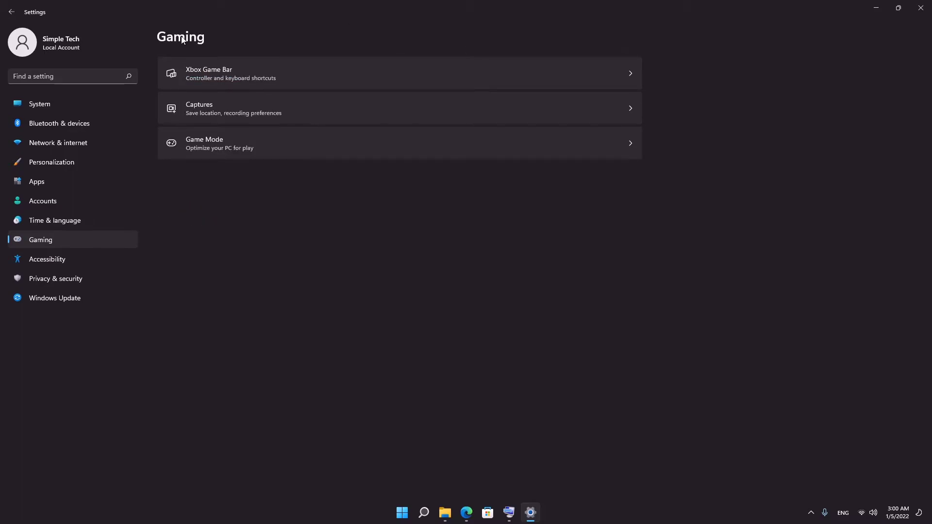
left_click(298, 148)
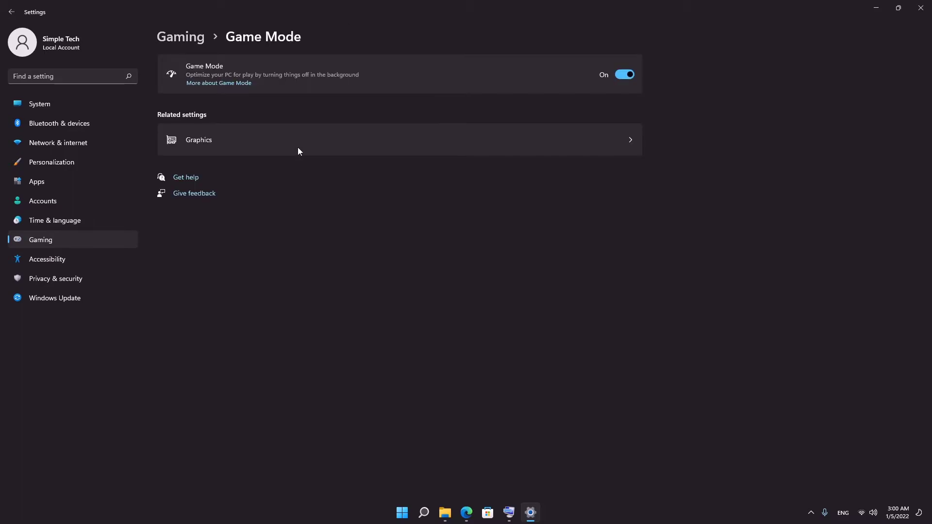
left_click(627, 76)
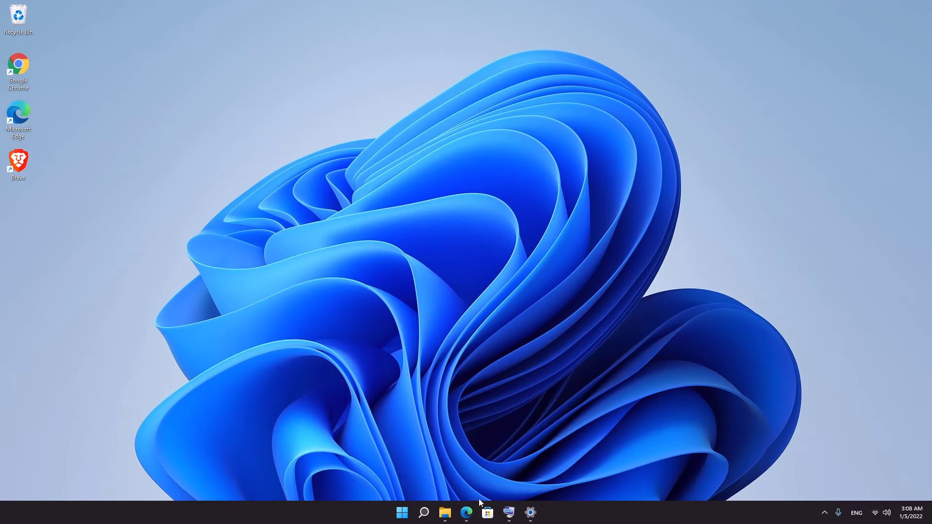
Switch to Microsoft Edge and look through the Amazon search results for "ssd 240gb"
left_click(466, 513)
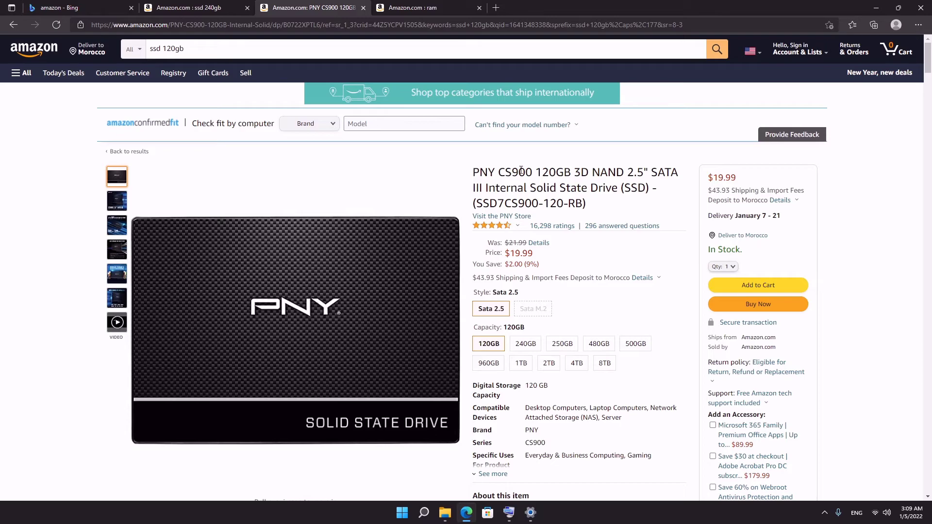
left_click(196, 4)
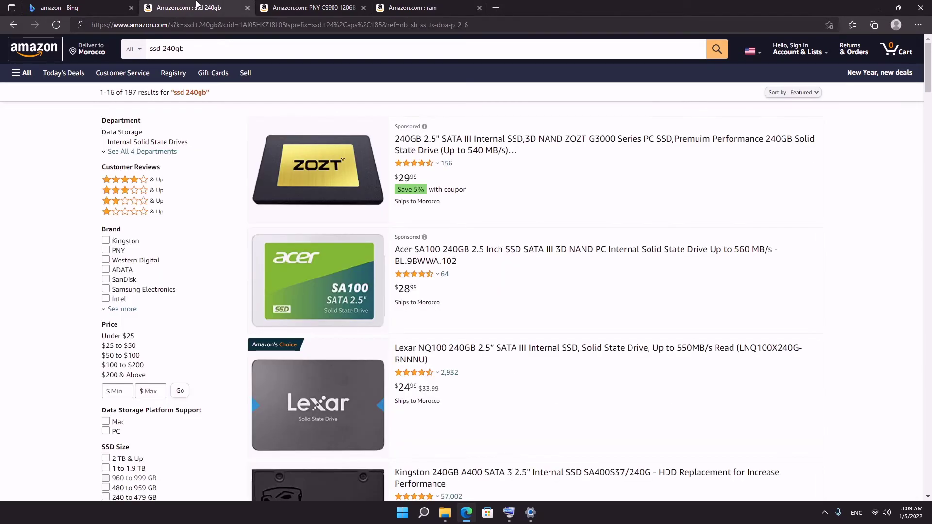
scroll(568, 190, "down", 3)
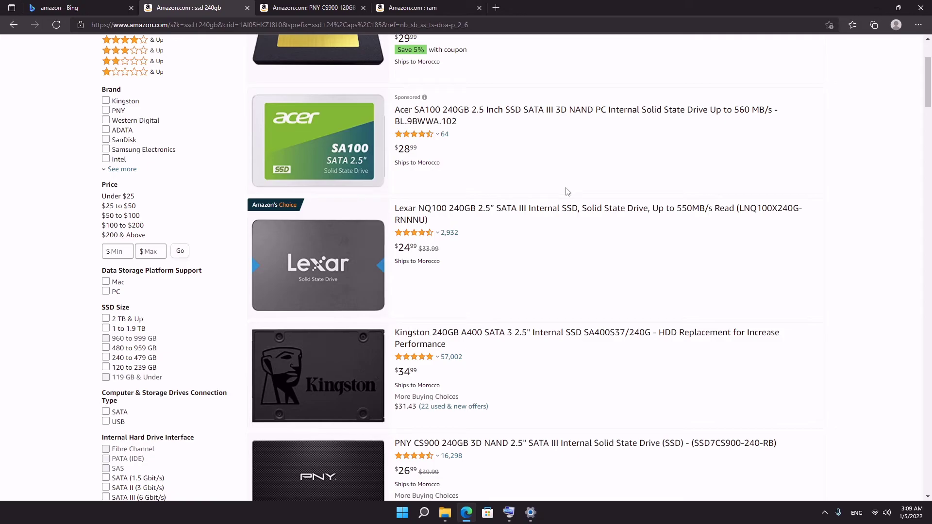
scroll(568, 191, "down", 3)
scroll(500, 210, "down", 6)
scroll(500, 210, "down", 18)
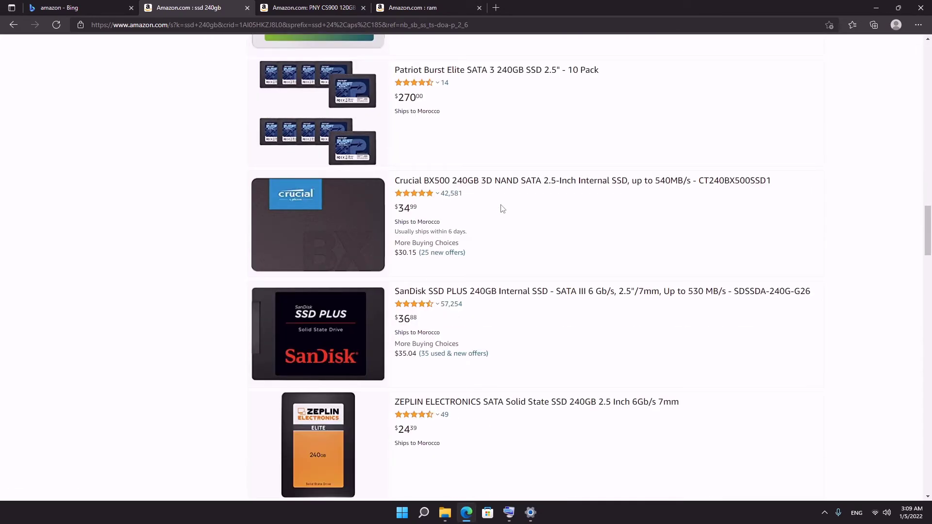
scroll(502, 209, "down", 20)
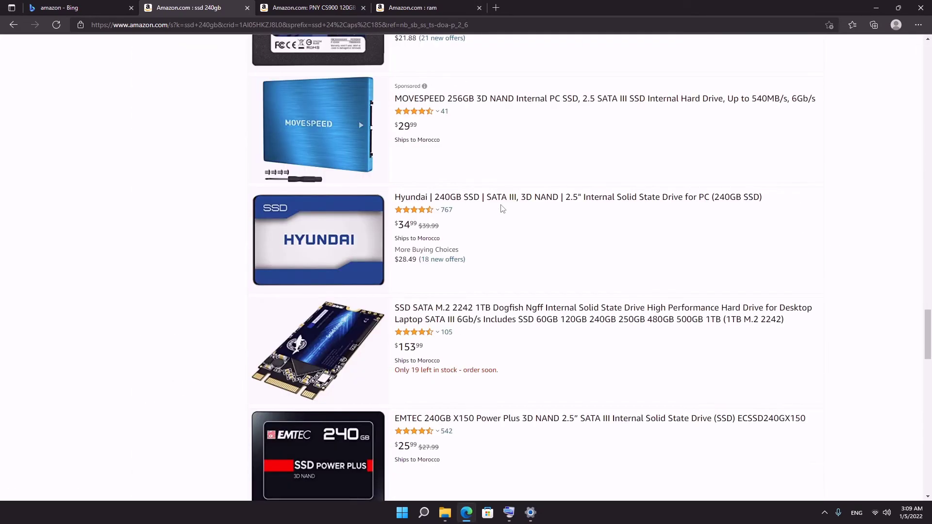
scroll(502, 209, "down", 4)
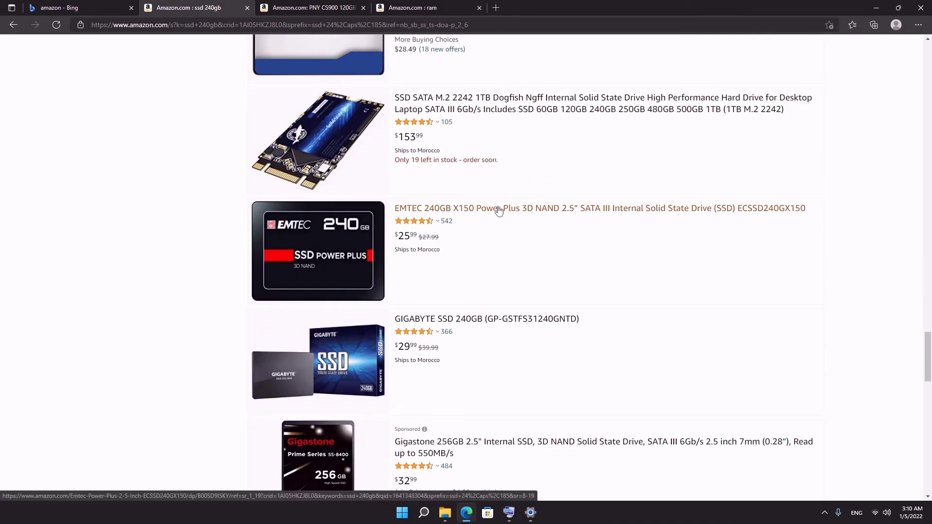
Look through the Amazon search results for "ram" and return to the desktop
left_click(416, 8)
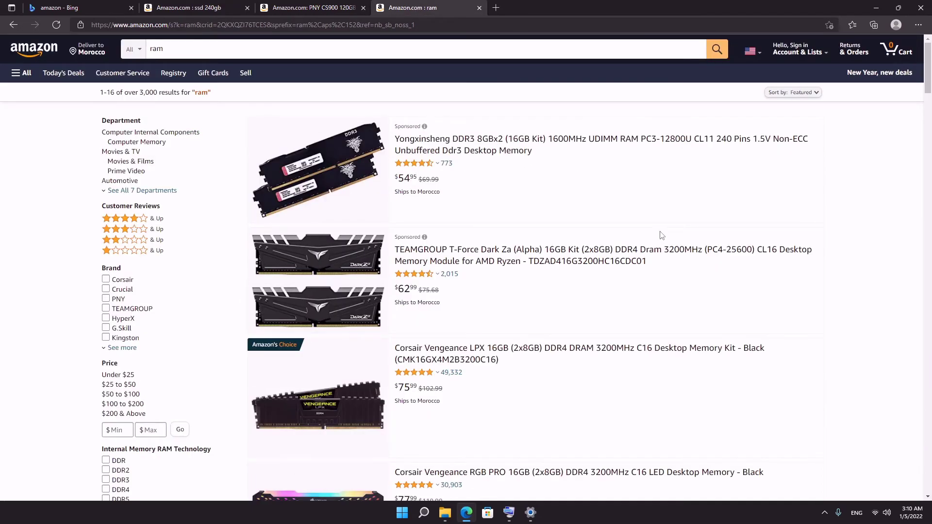
scroll(662, 236, "down", 4)
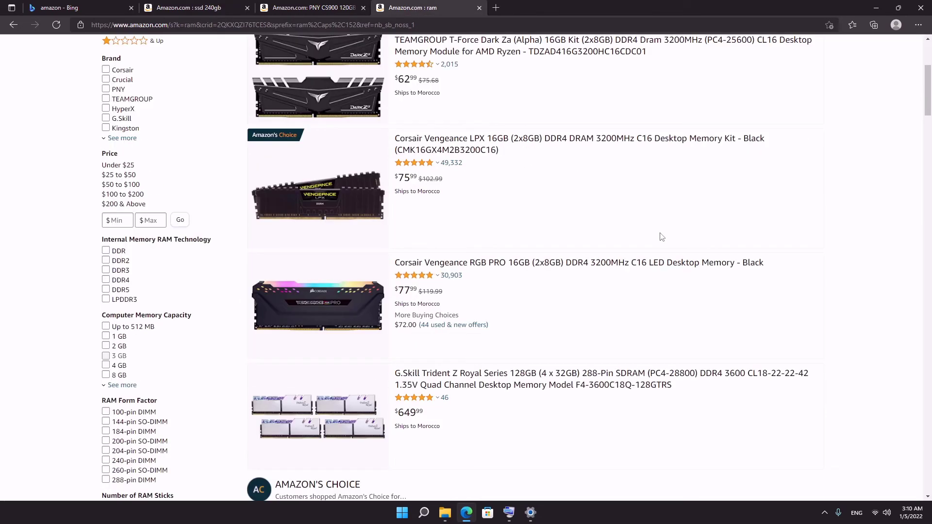
scroll(661, 238, "down", 5)
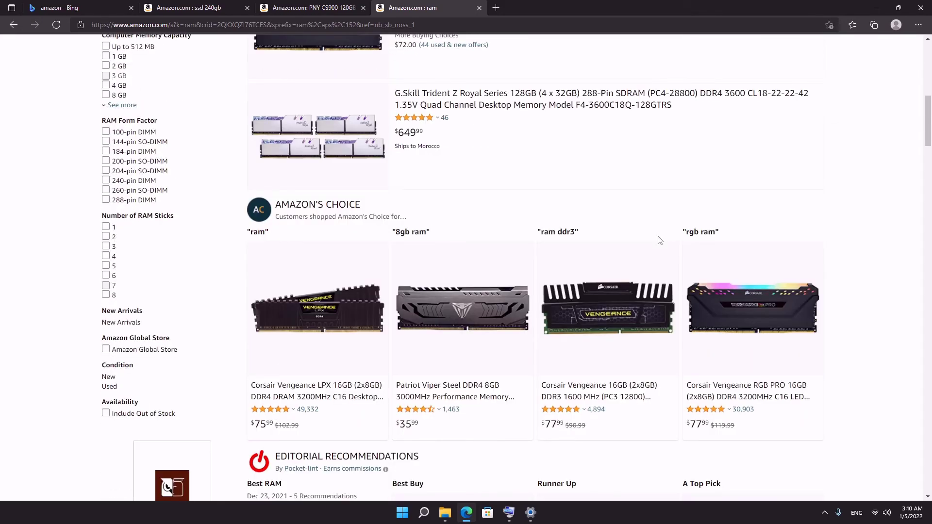
scroll(660, 239, "down", 8)
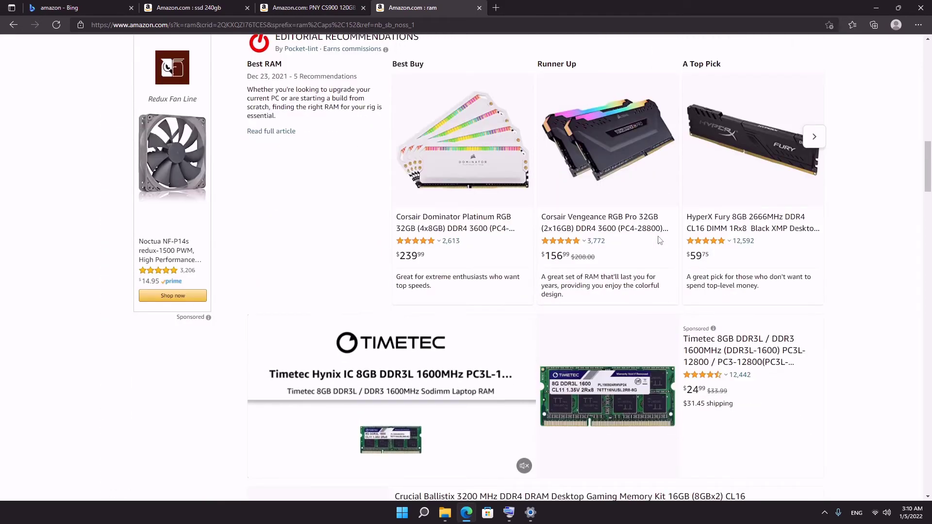
scroll(660, 240, "down", 5)
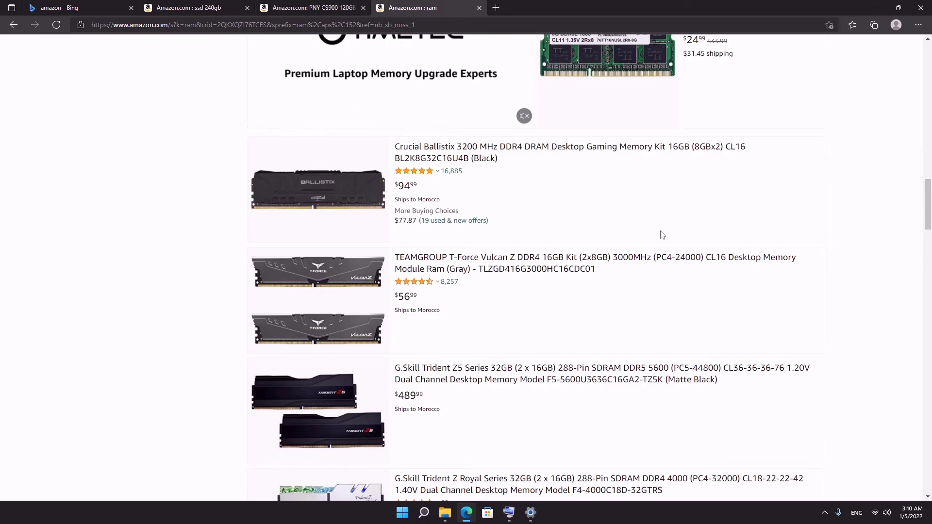
key("super+d")
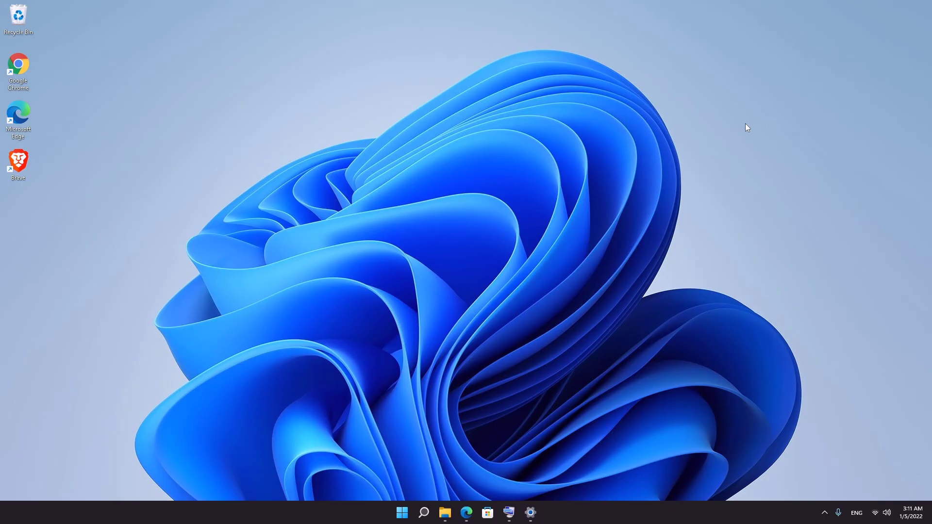